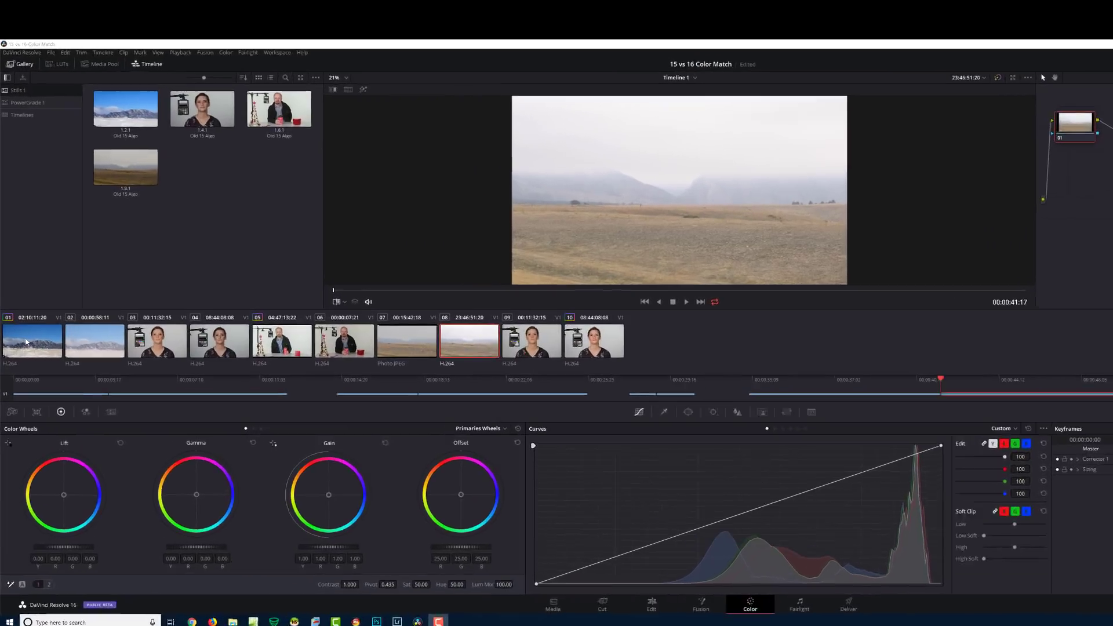
click(30, 325)
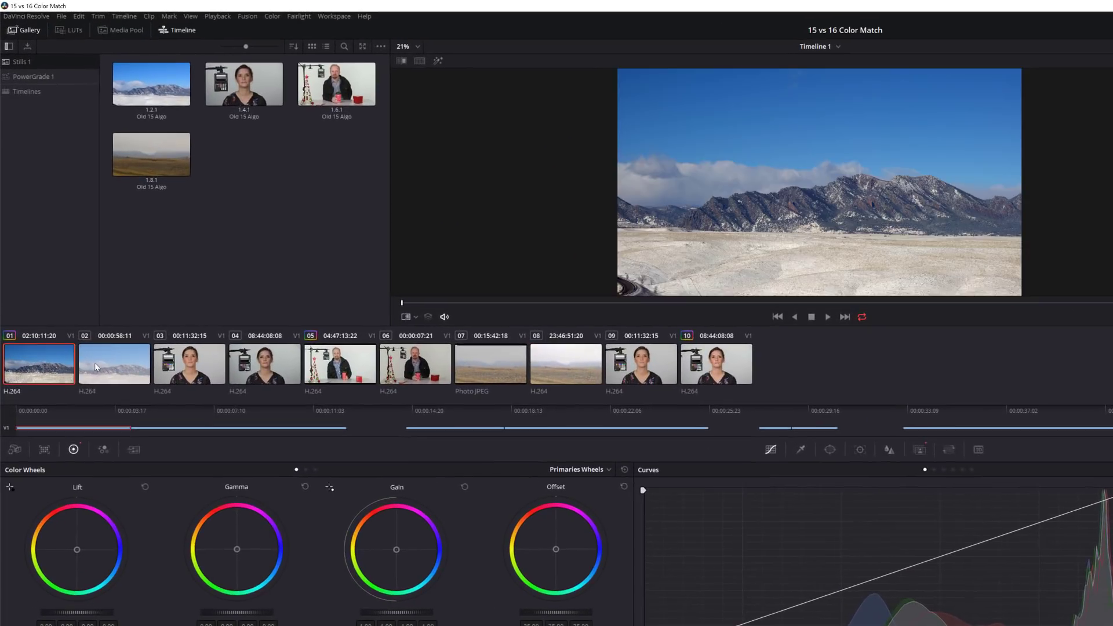
click(65, 317)
click(36, 369)
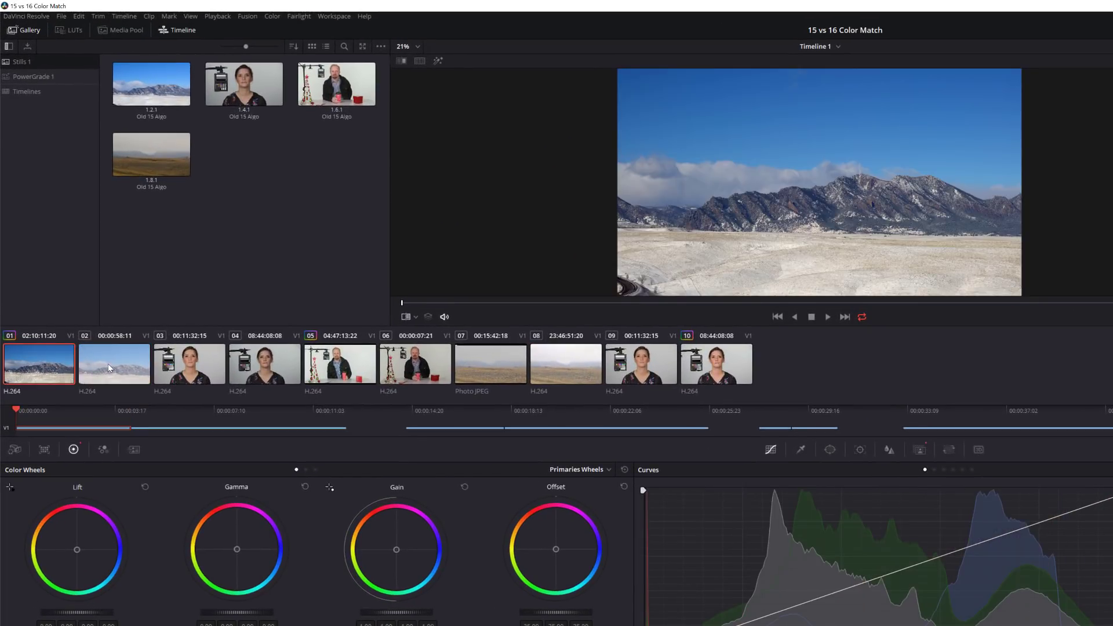
click(108, 363)
click(56, 368)
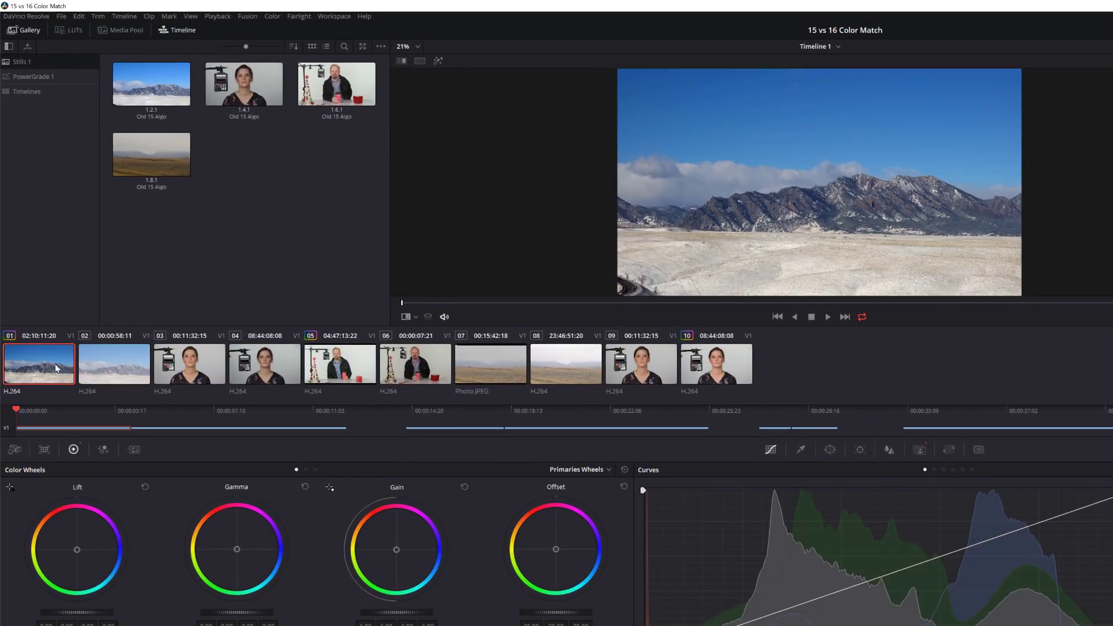
click(183, 371)
click(285, 370)
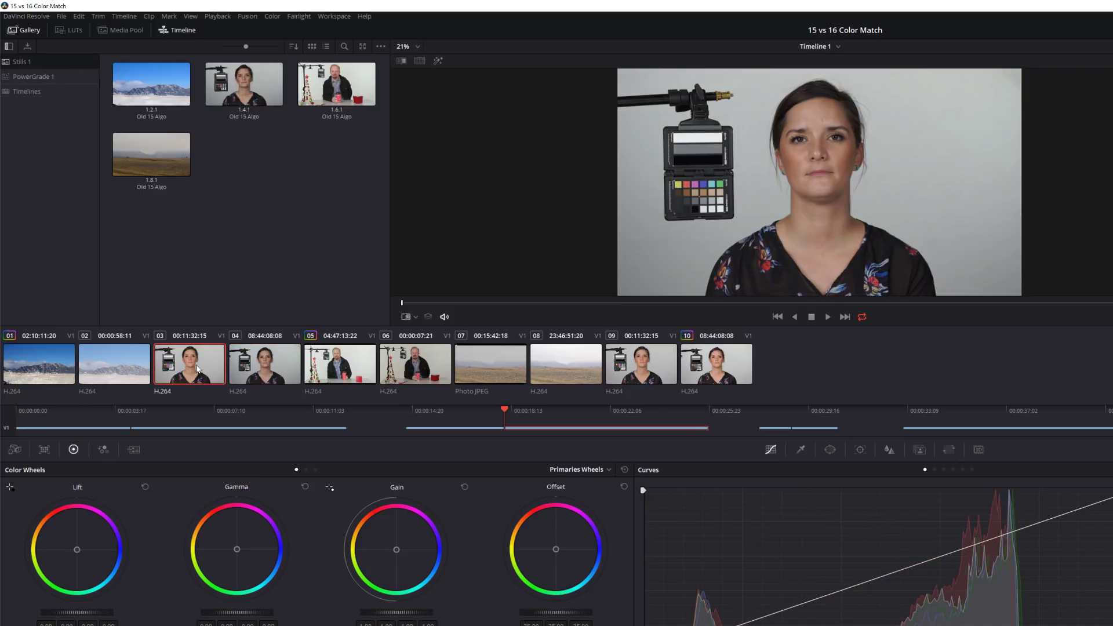
click(194, 371)
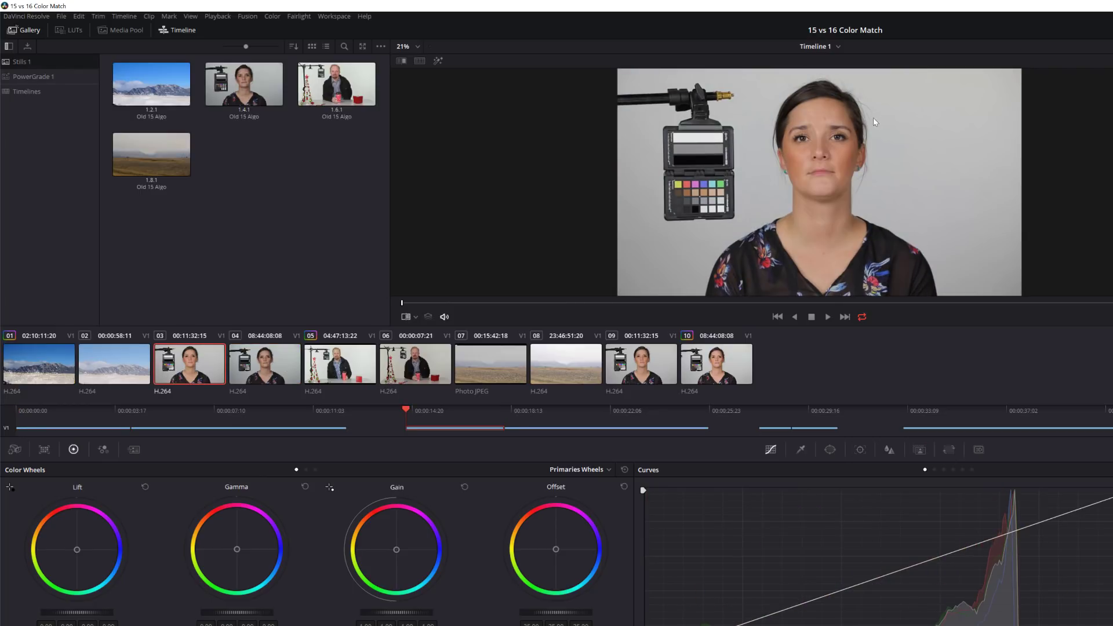
click(283, 355)
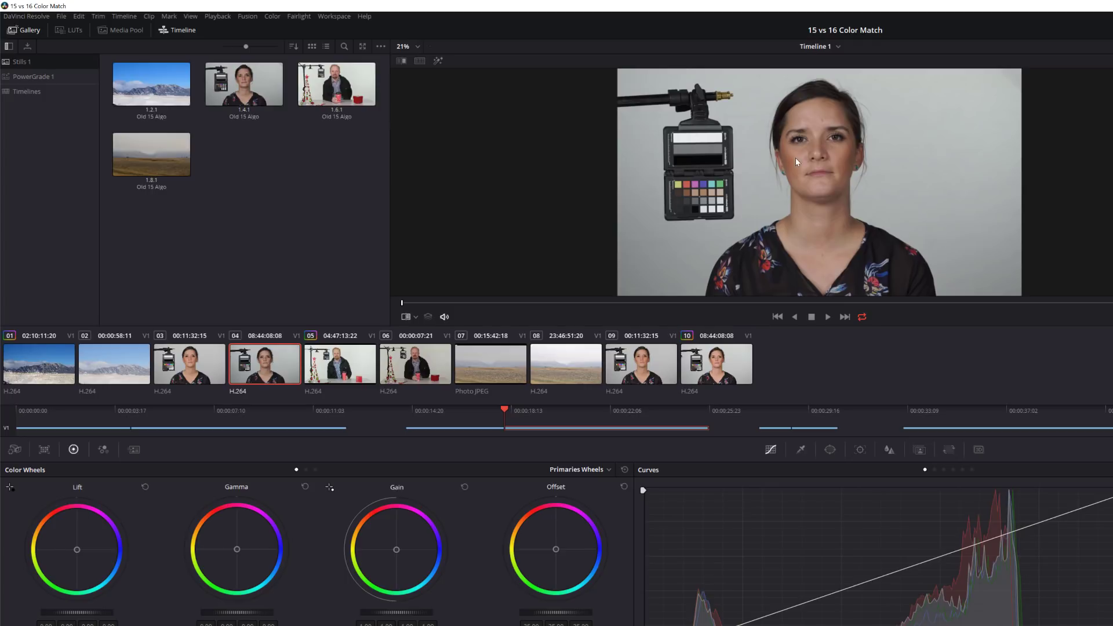
click(341, 368)
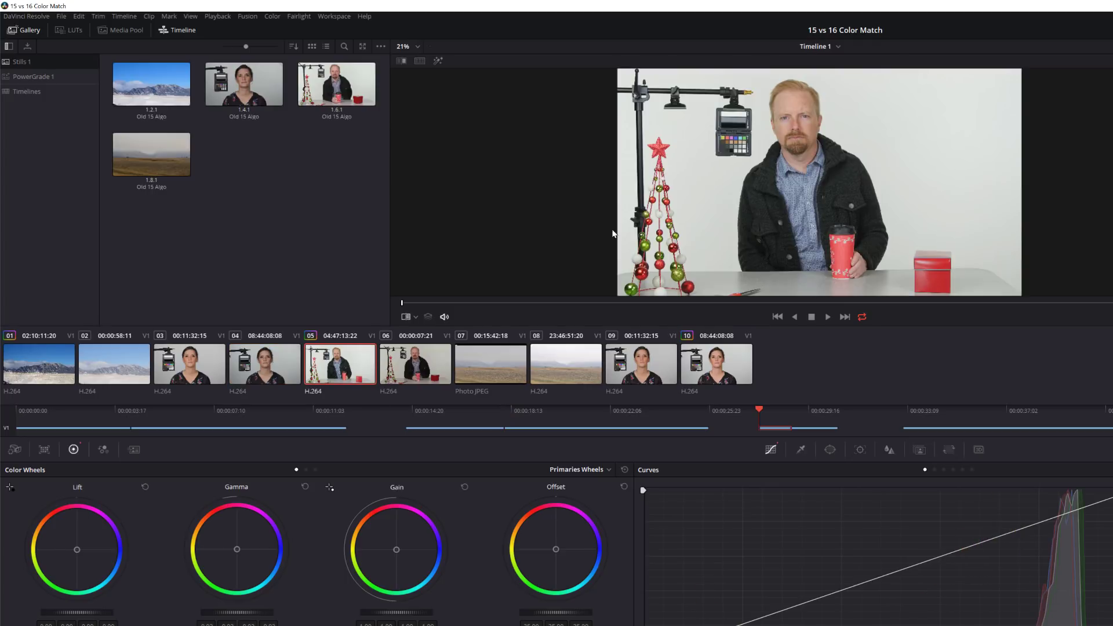
click(426, 369)
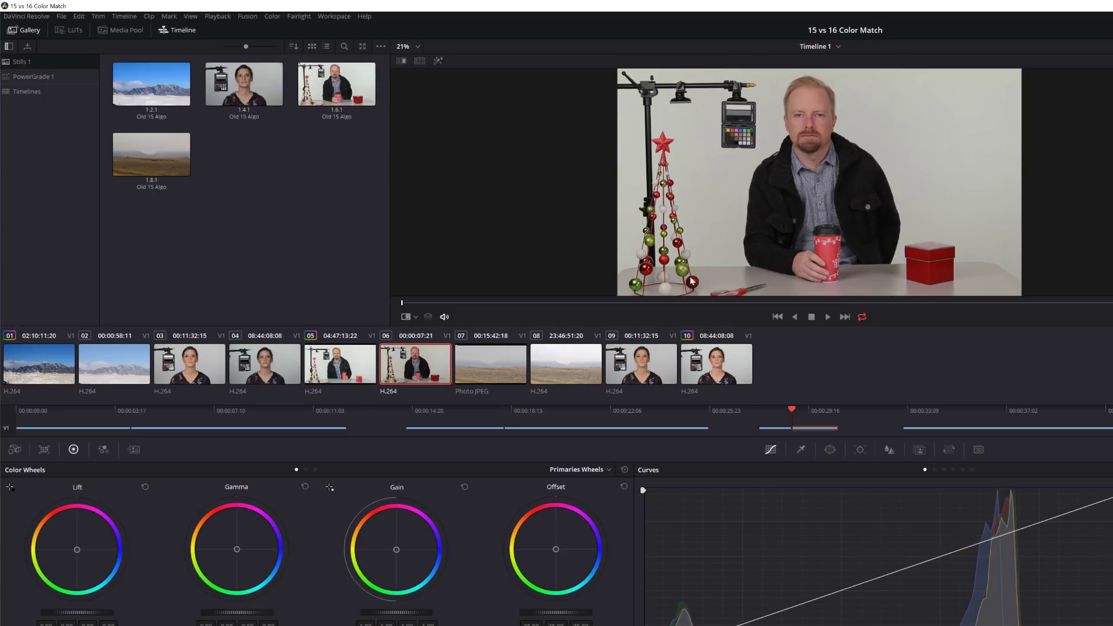
click(482, 364)
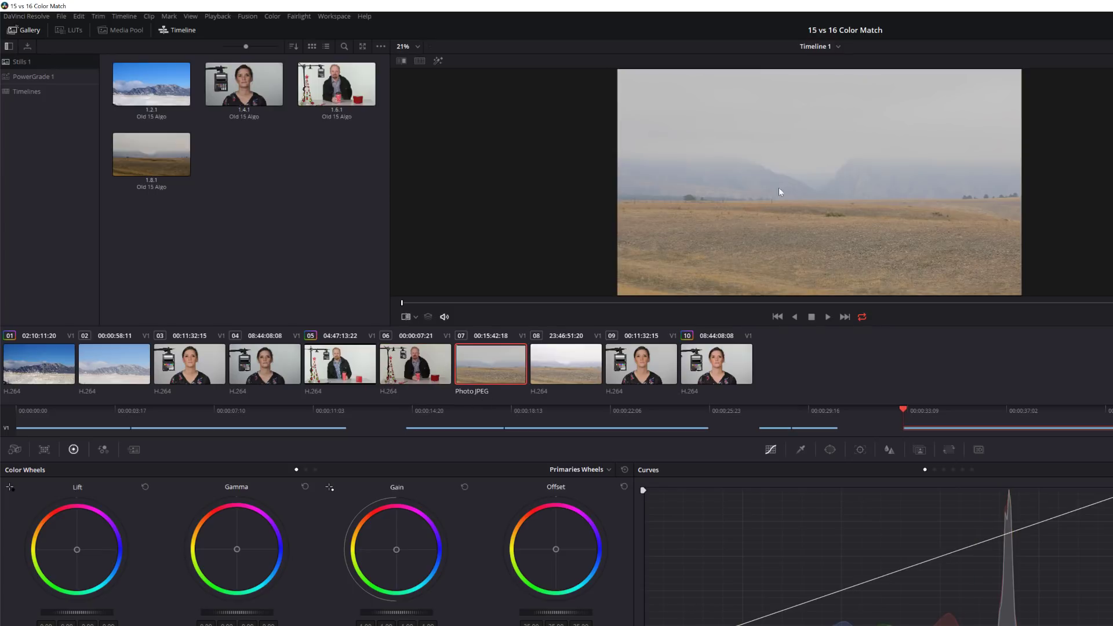
click(568, 367)
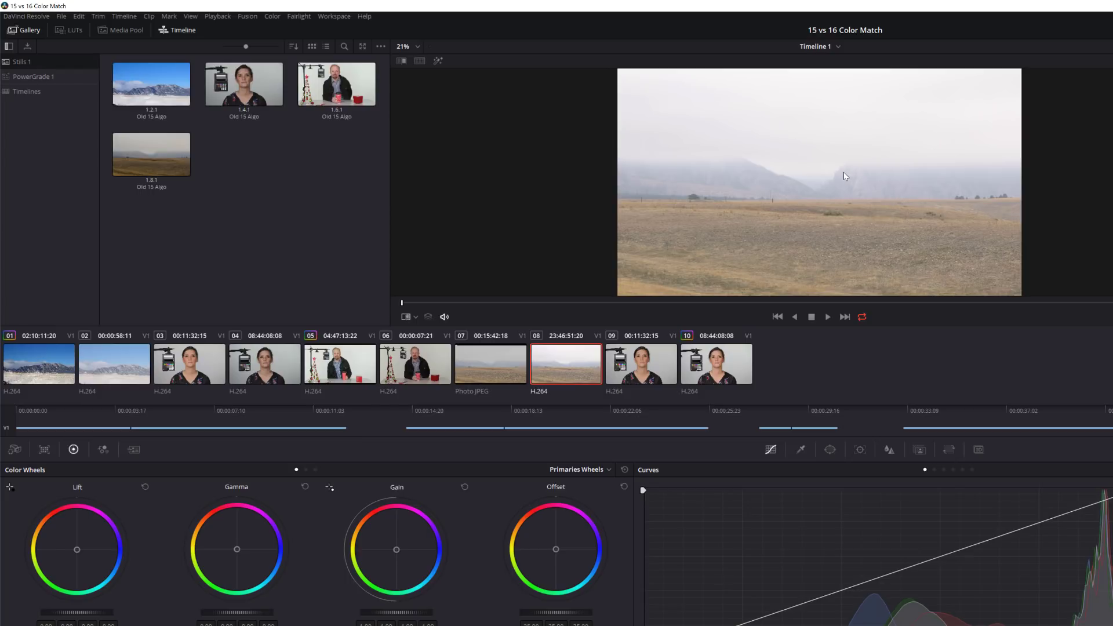
- Shot-match clip 02 to reference clip 01 and clip 04 to reference clip 03
click(35, 364)
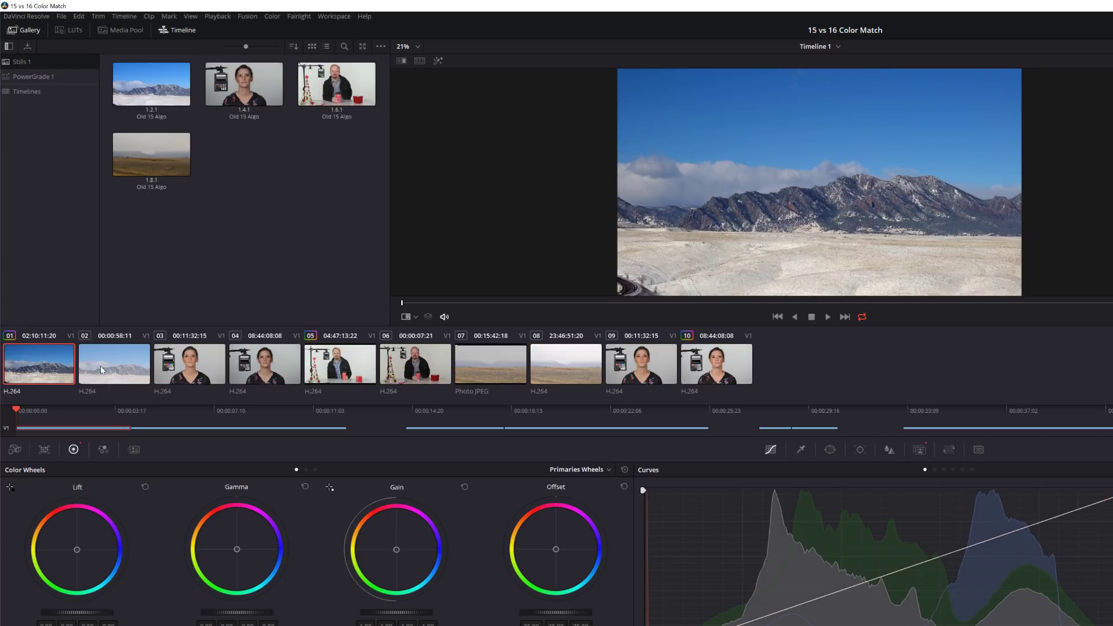
shift+click(101, 365)
right_click(36, 369)
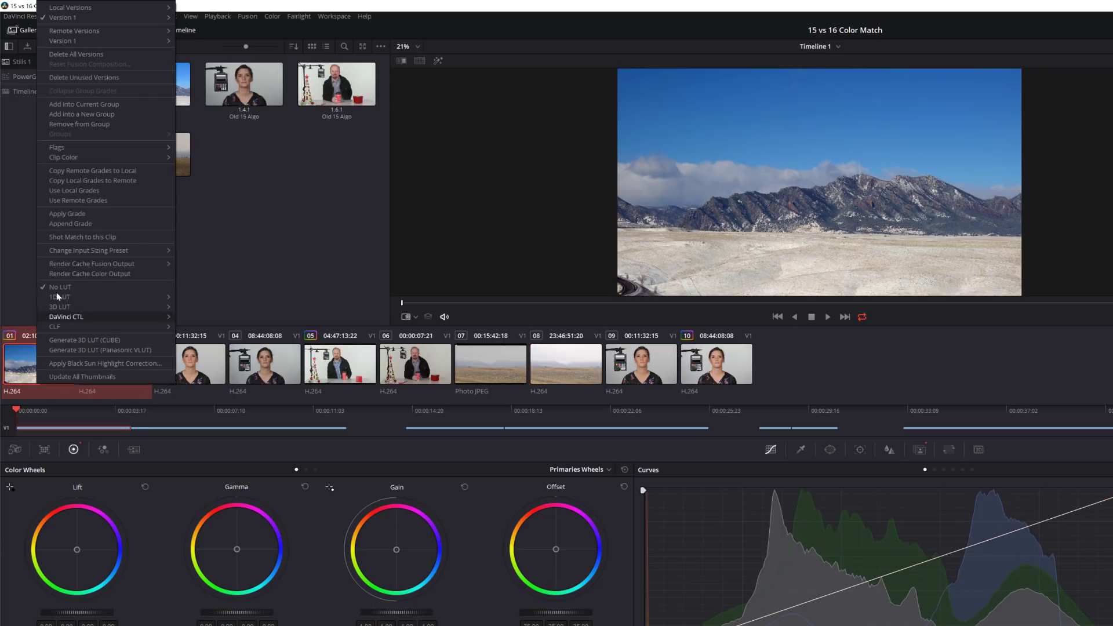
click(64, 236)
click(186, 375)
shift+click(258, 368)
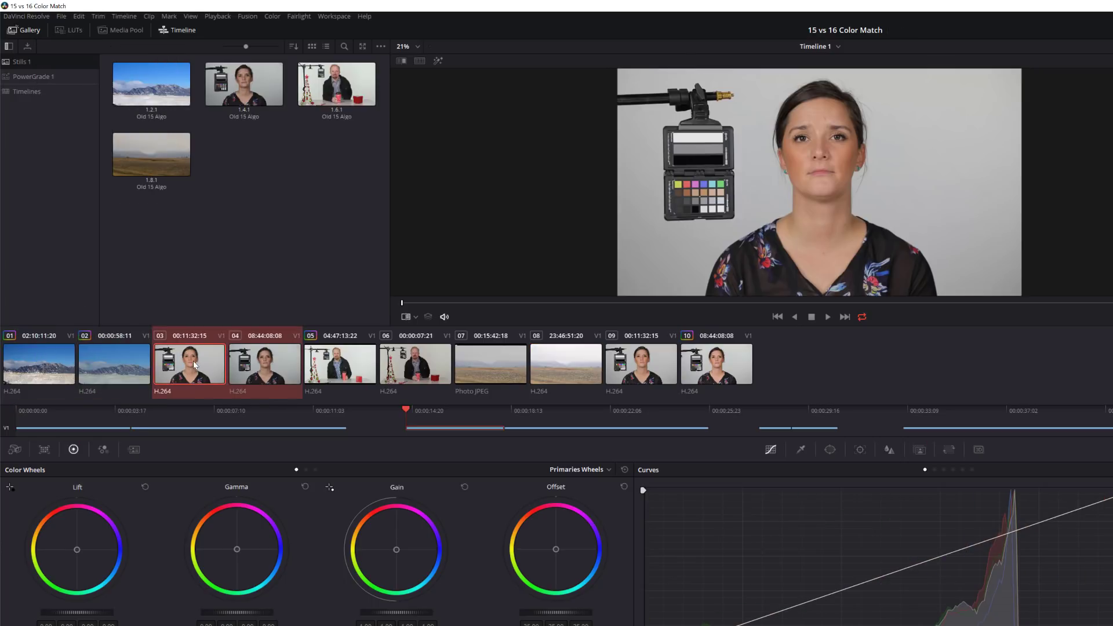
right_click(192, 361)
click(220, 236)
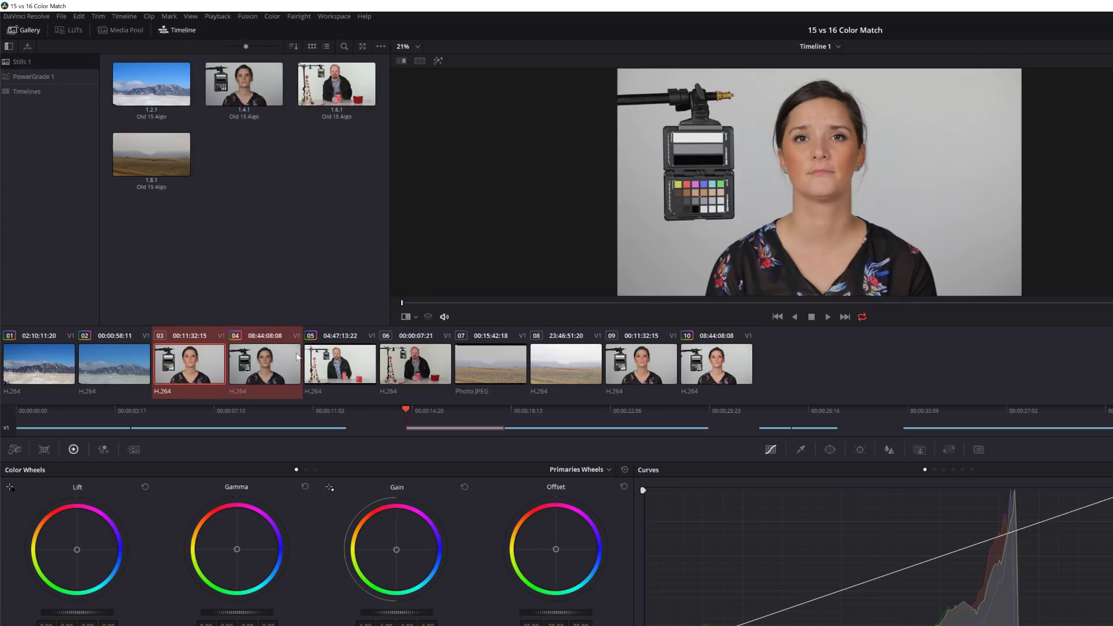
- Shot-match clip 06 to reference clip 05 and clip 08 to reference clip 07
click(324, 364)
shift+click(400, 364)
right_click(325, 365)
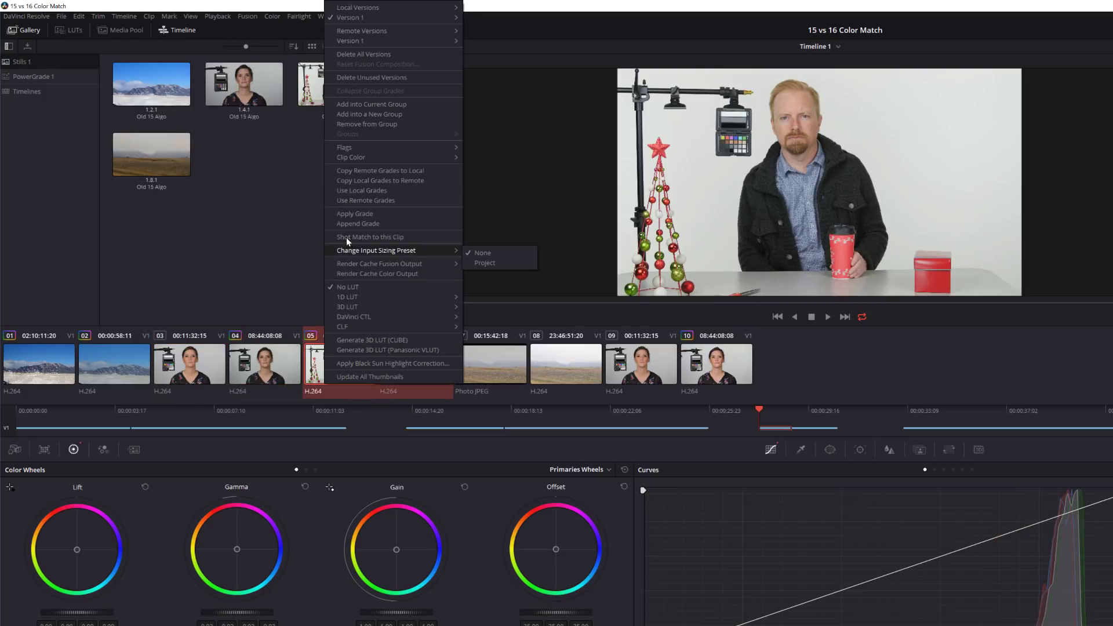
click(346, 238)
click(477, 363)
shift+click(559, 367)
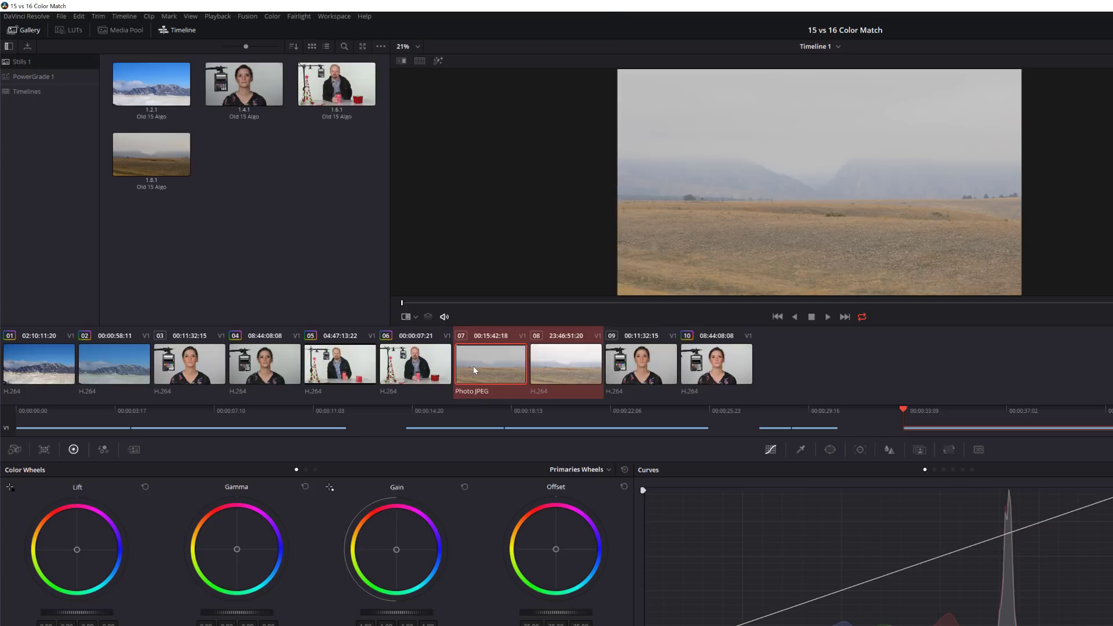
right_click(473, 367)
click(502, 237)
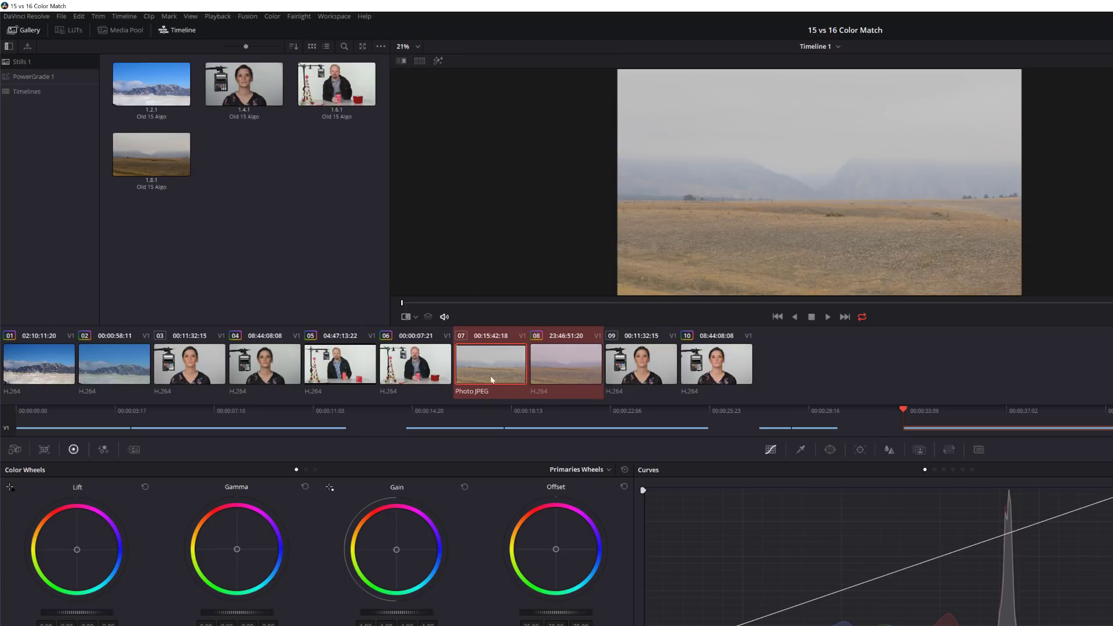
- Compare matched clip 02 against reference clip 01 several times, finishing on clip 02
click(106, 361)
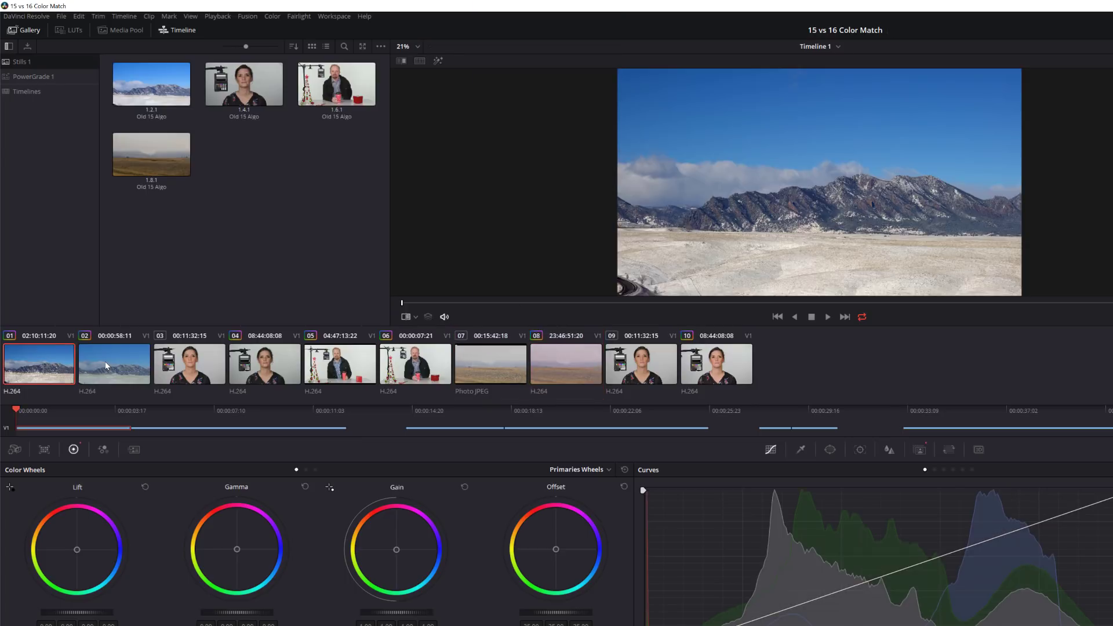
click(52, 361)
click(120, 359)
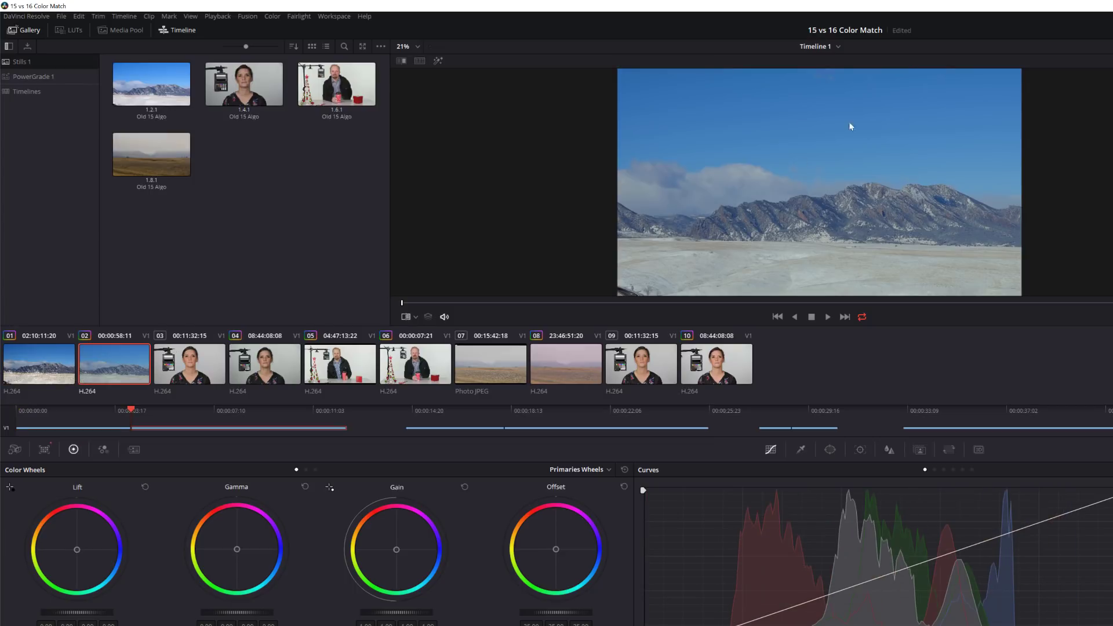
click(34, 367)
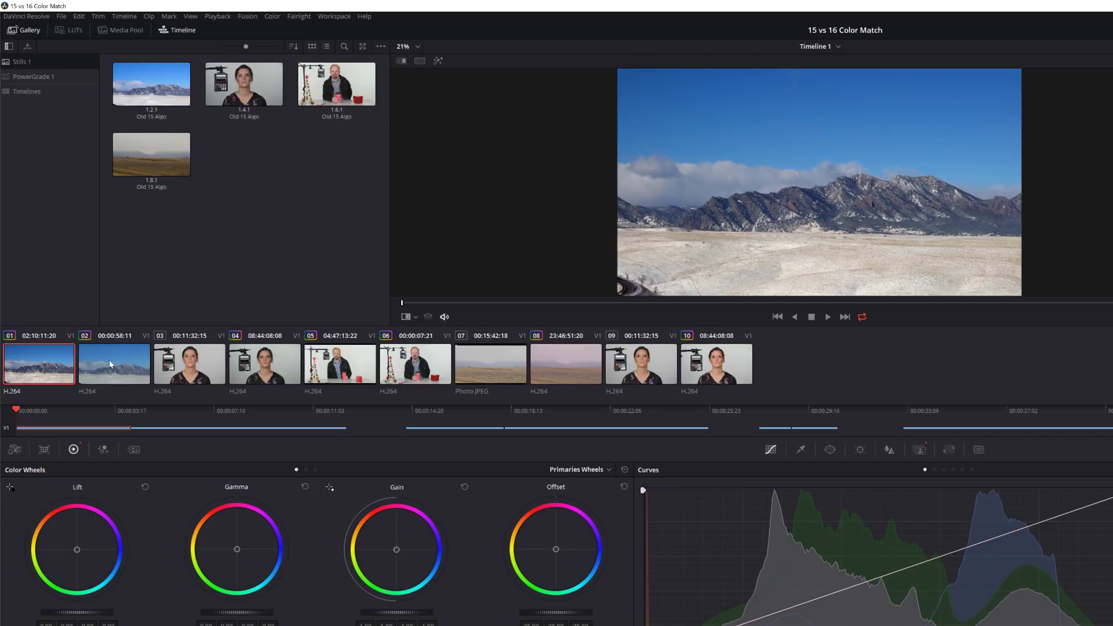
click(114, 364)
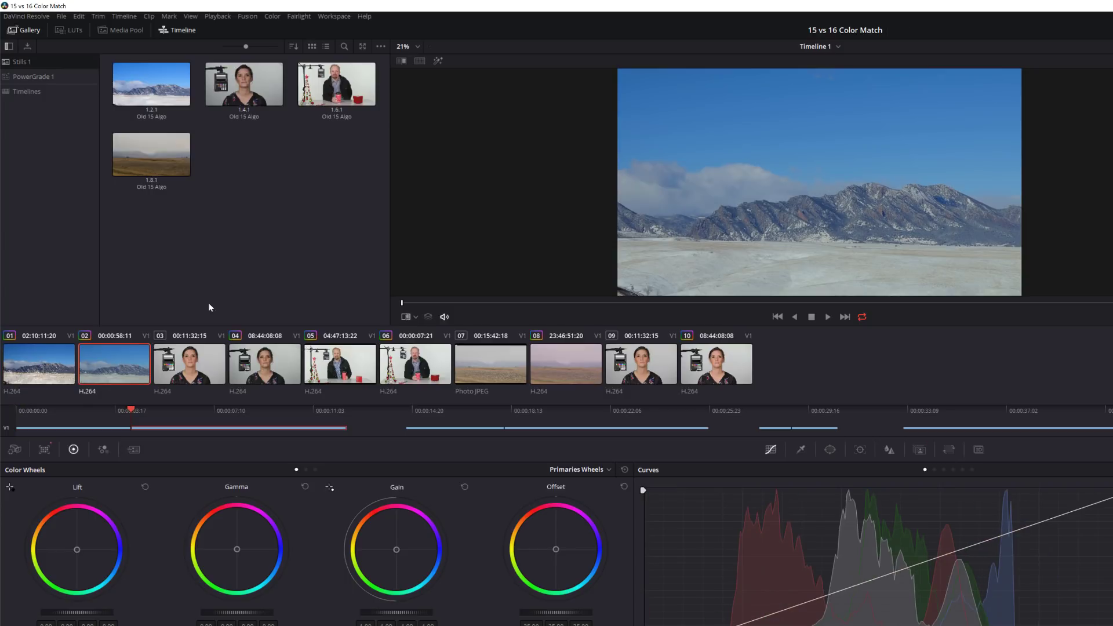
- Enable Use Legacy Shot Match under User > Color preferences and open the release notes
click(26, 16)
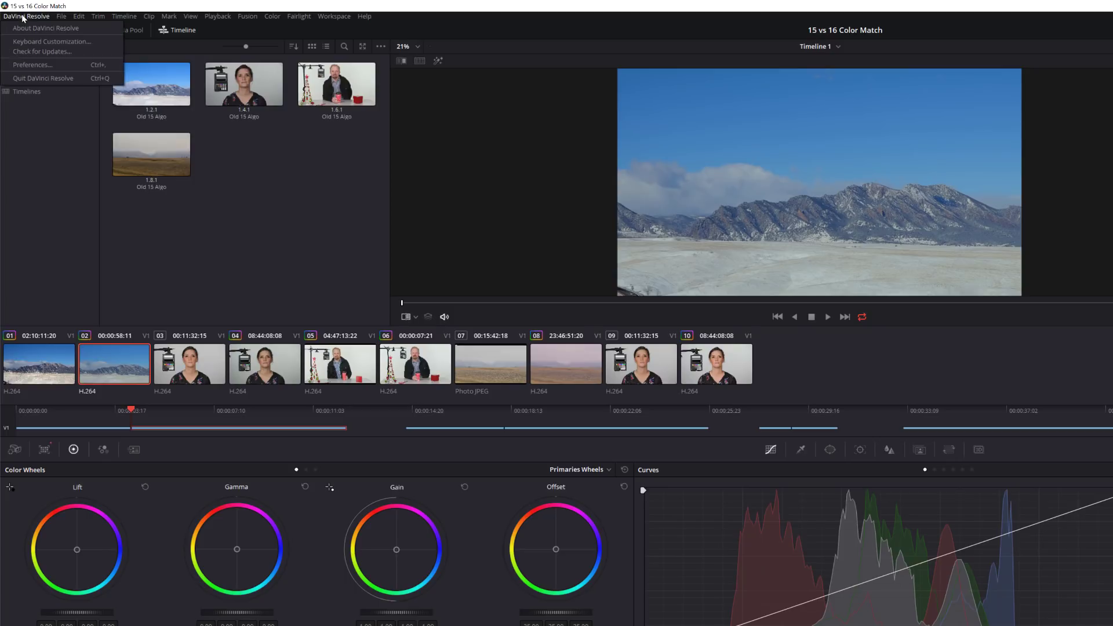
click(32, 65)
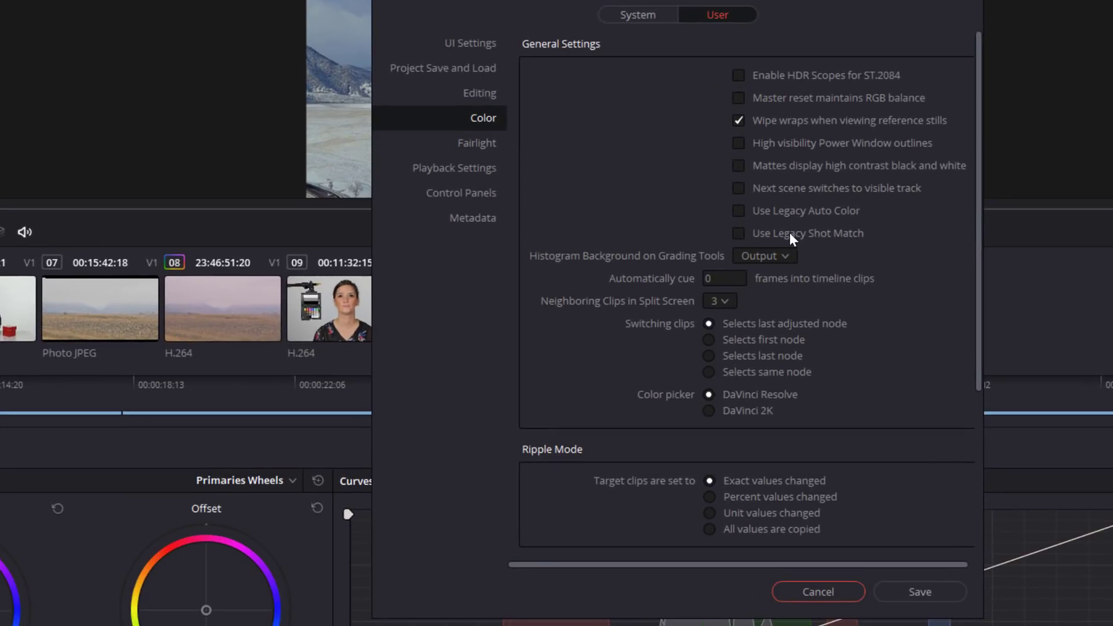
click(738, 234)
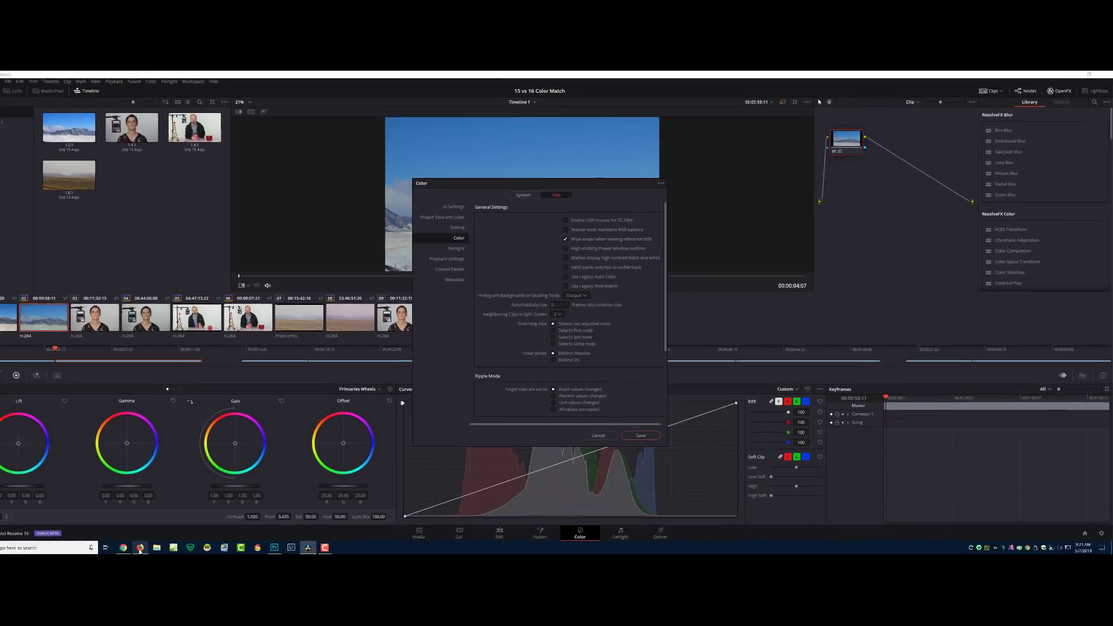
click(139, 550)
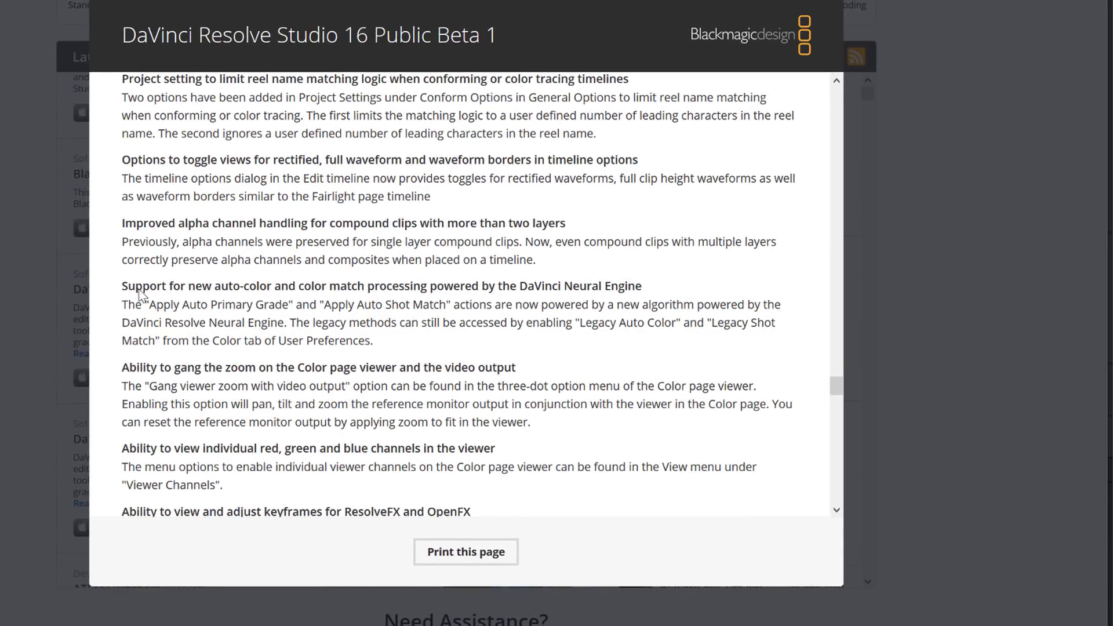
- Highlight the 'DaVinci Neural Engine' heading in the Resolve 16 Public Beta 1 release notes
drag(522, 288, 642, 288)
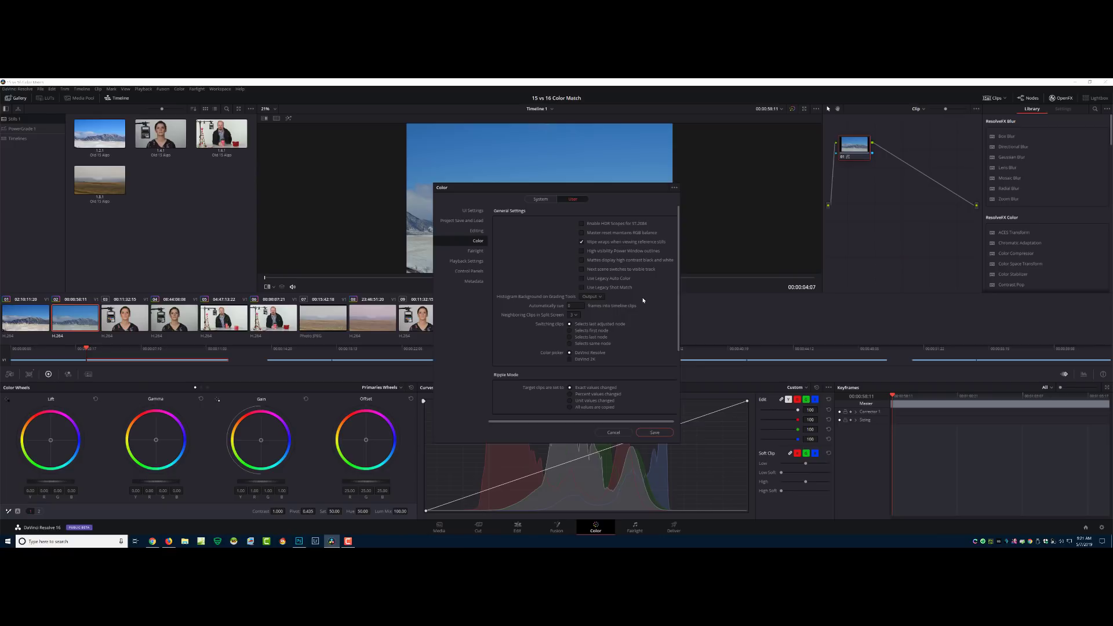
- Cancel the Preferences dialog without saving changes
click(608, 432)
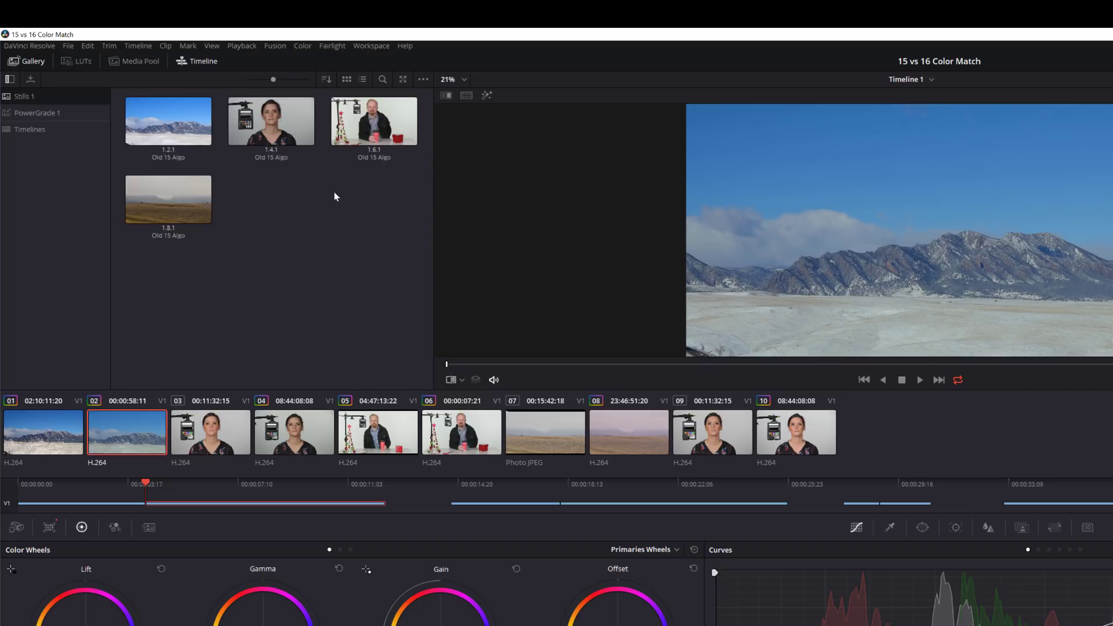
click(140, 125)
click(42, 430)
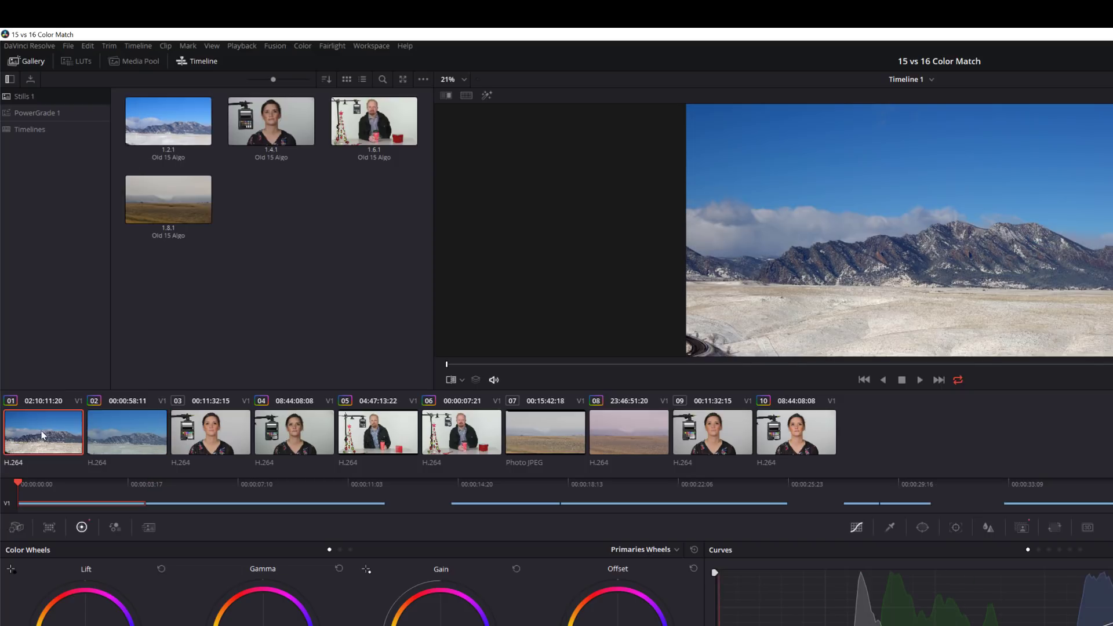
click(120, 430)
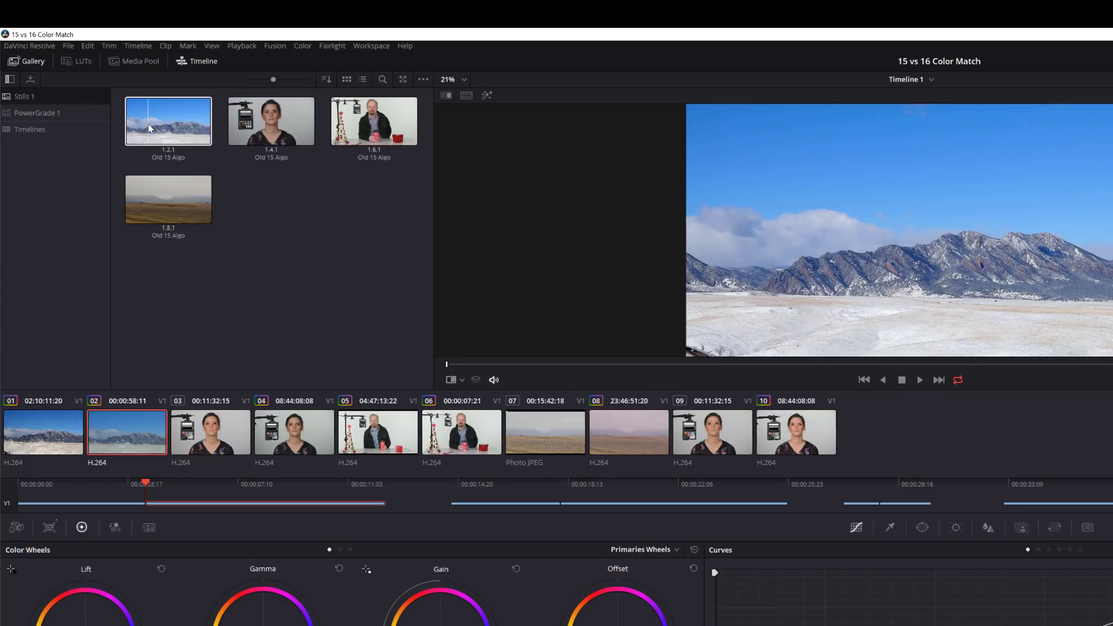
click(284, 420)
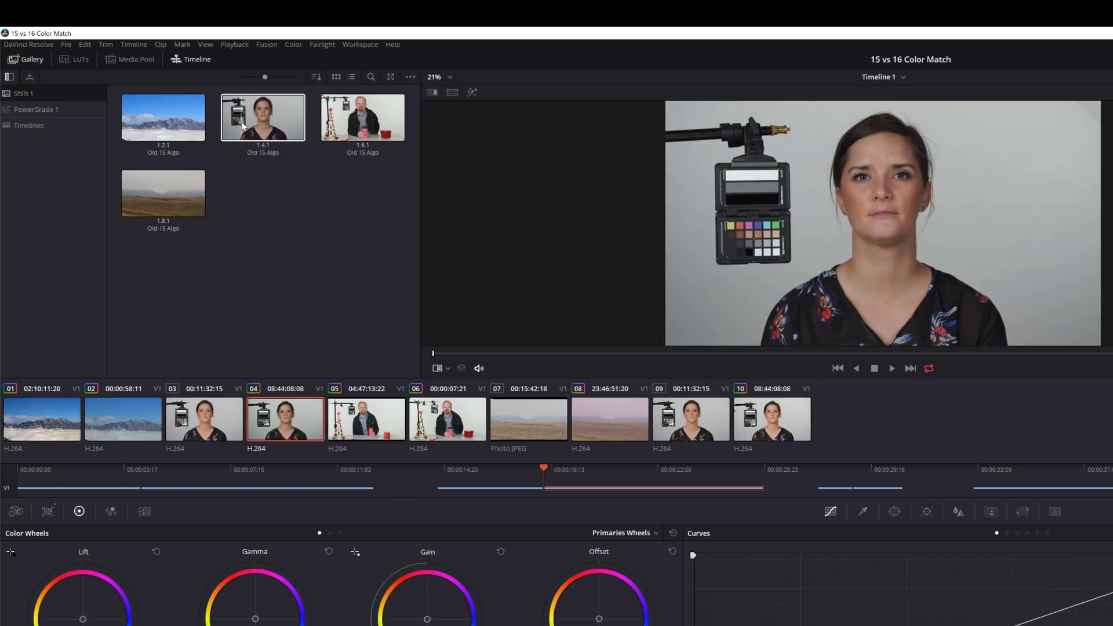
click(437, 424)
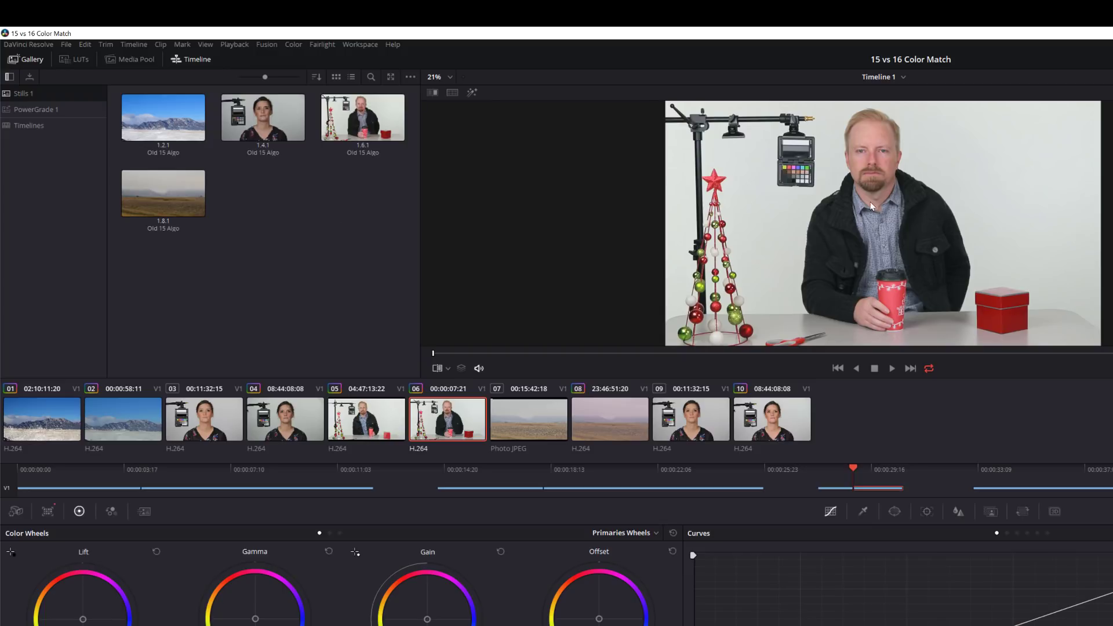
scroll(879, 200, up, 4)
drag(975, 171, 1009, 277)
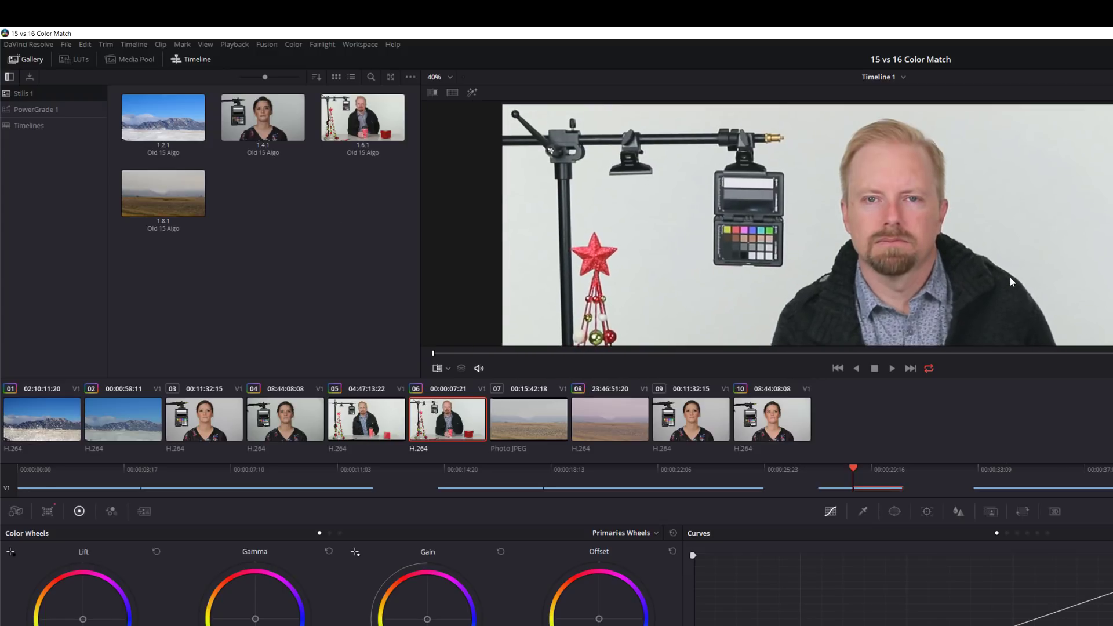
scroll(1014, 262, up, 1)
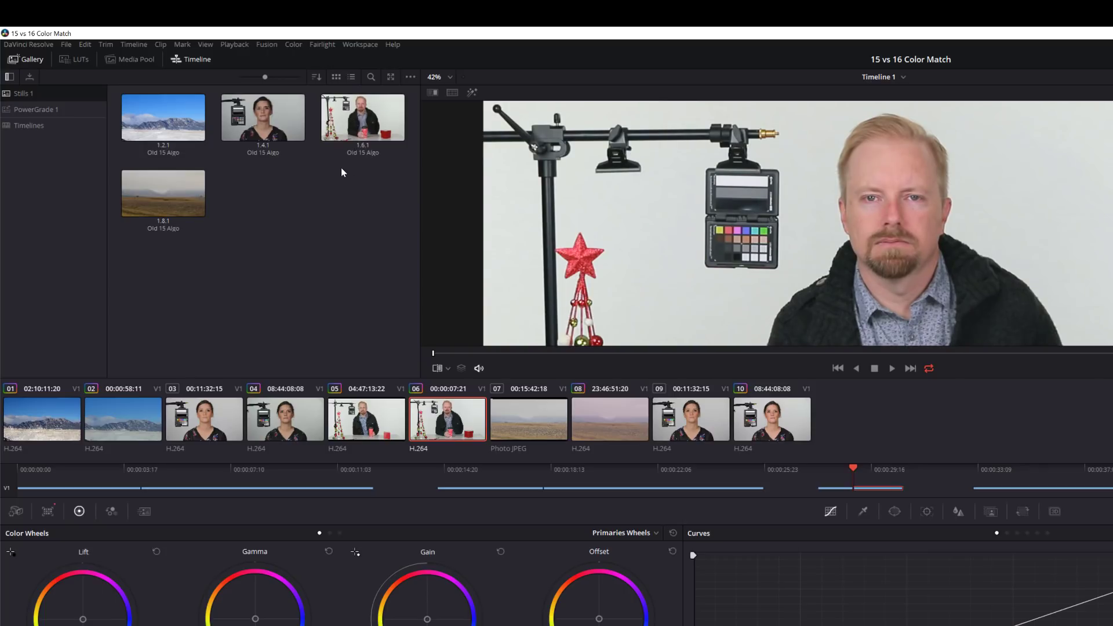
- Show clip 08 at 21% viewer zoom and compare it against clip 07
click(630, 424)
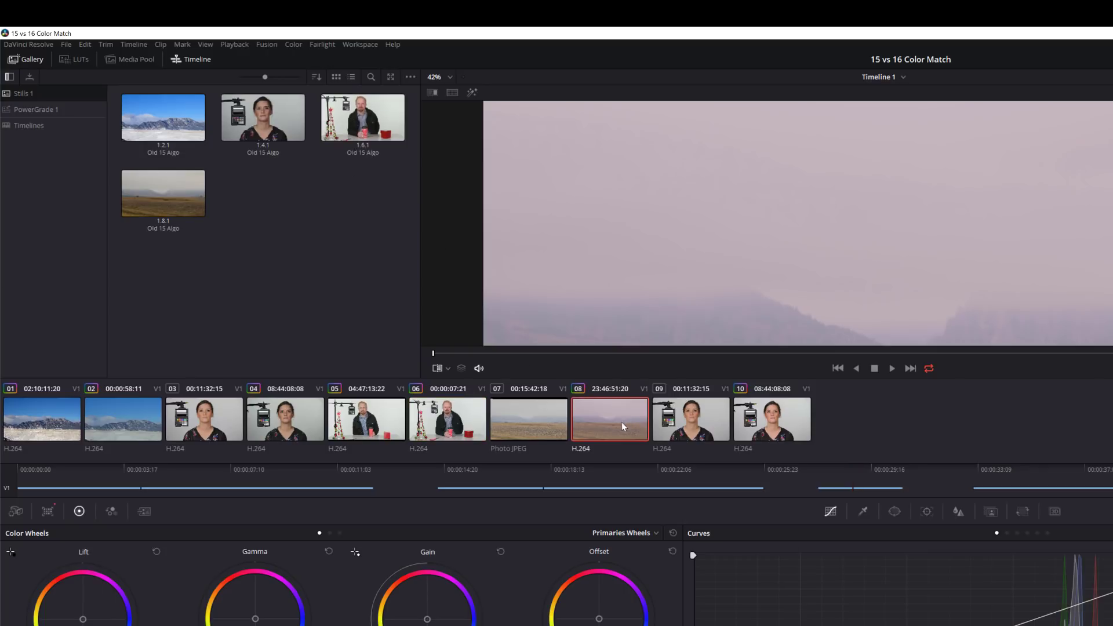
click(444, 78)
click(431, 185)
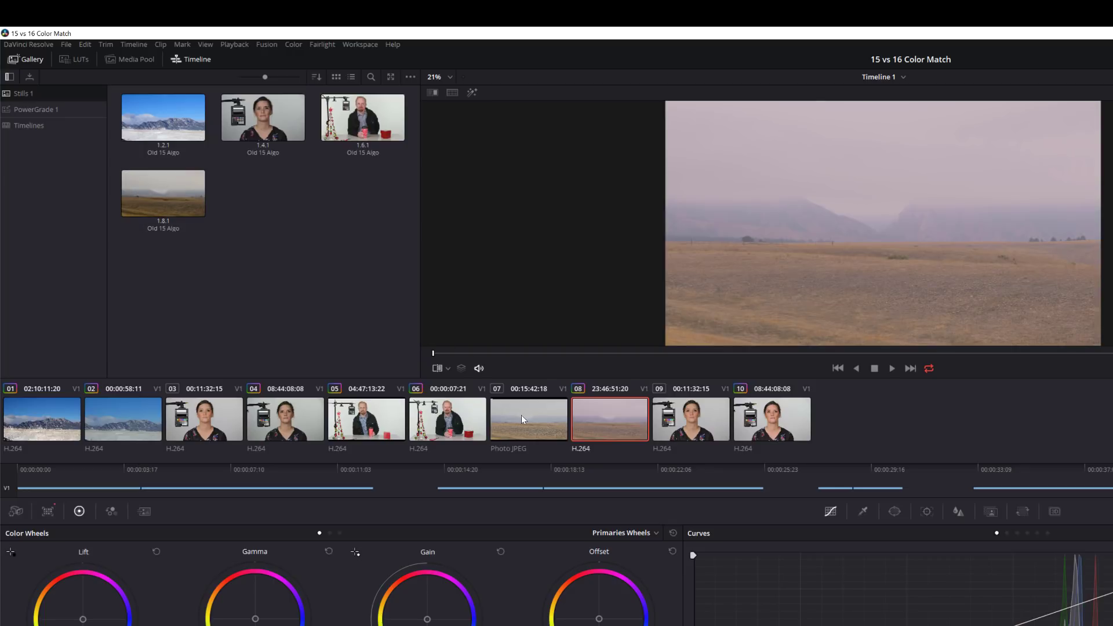
click(521, 418)
click(601, 416)
- Compare clip 08 again with clip 07 and the Old 15 Algo still 1.8.1
mouse_move(149, 193)
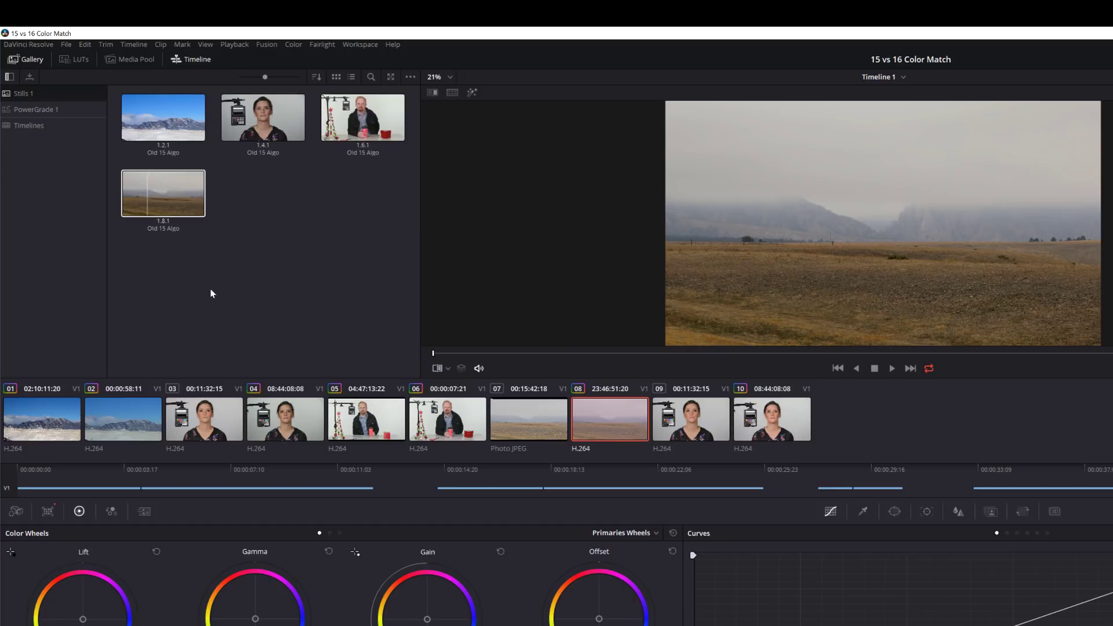
click(542, 407)
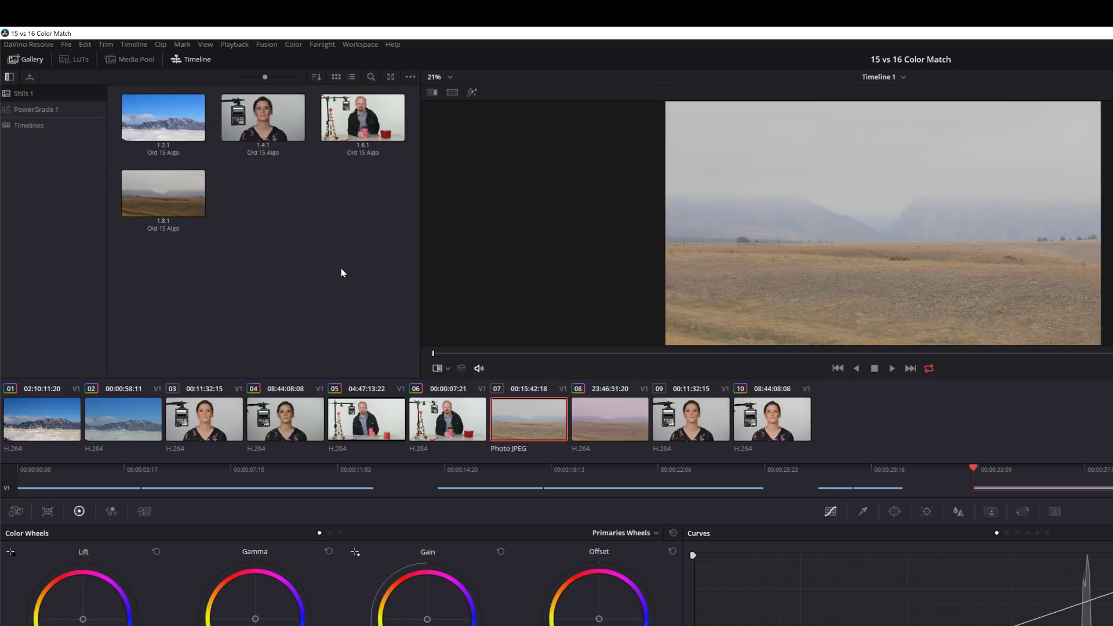
click(573, 407)
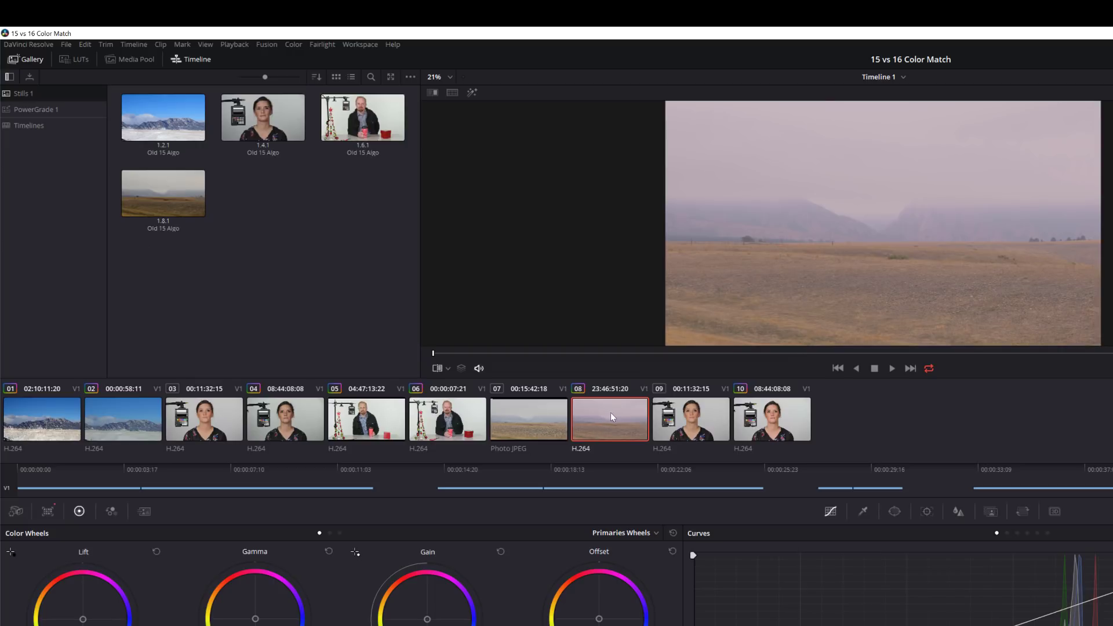
- Check Use Legacy Shot Match in User > Color preferences, cancel, and display clip 04
mouse_move(136, 202)
click(32, 44)
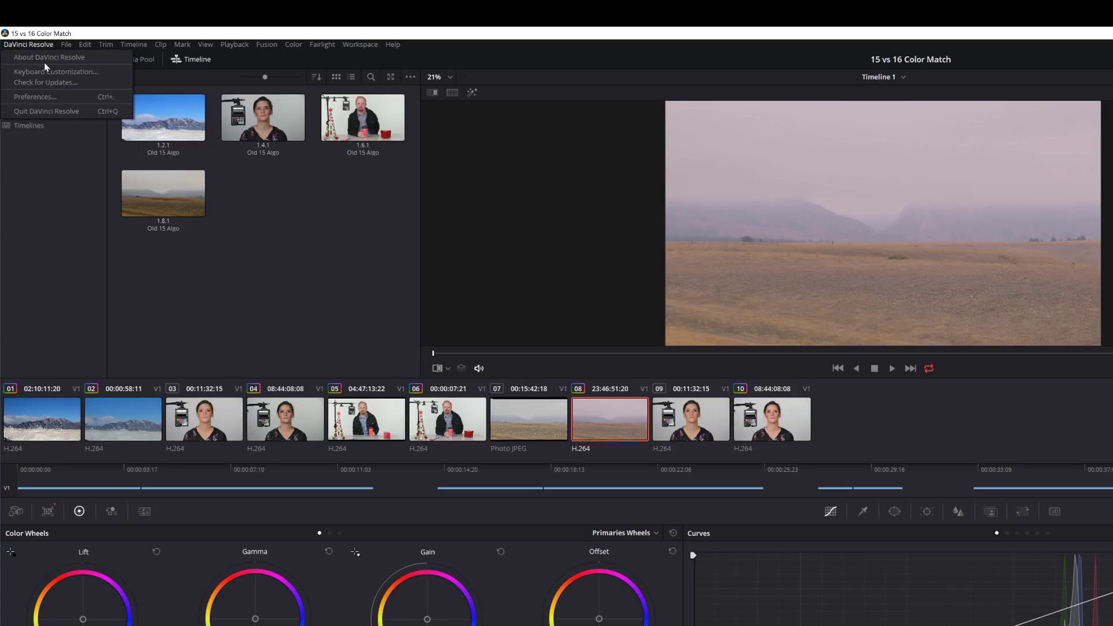
click(49, 97)
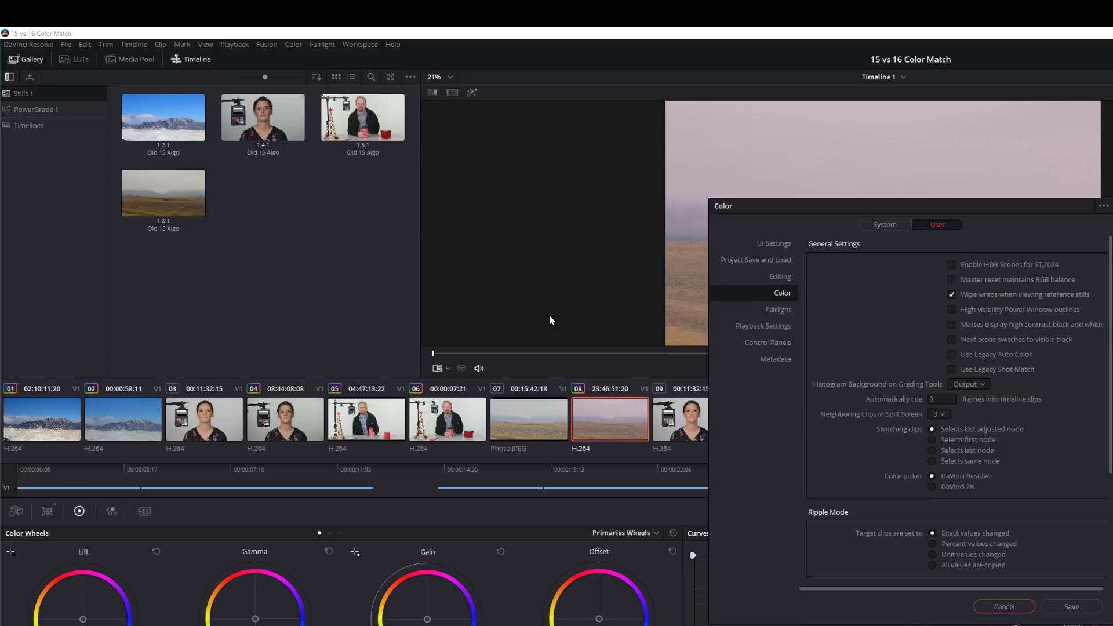
click(1023, 607)
click(285, 424)
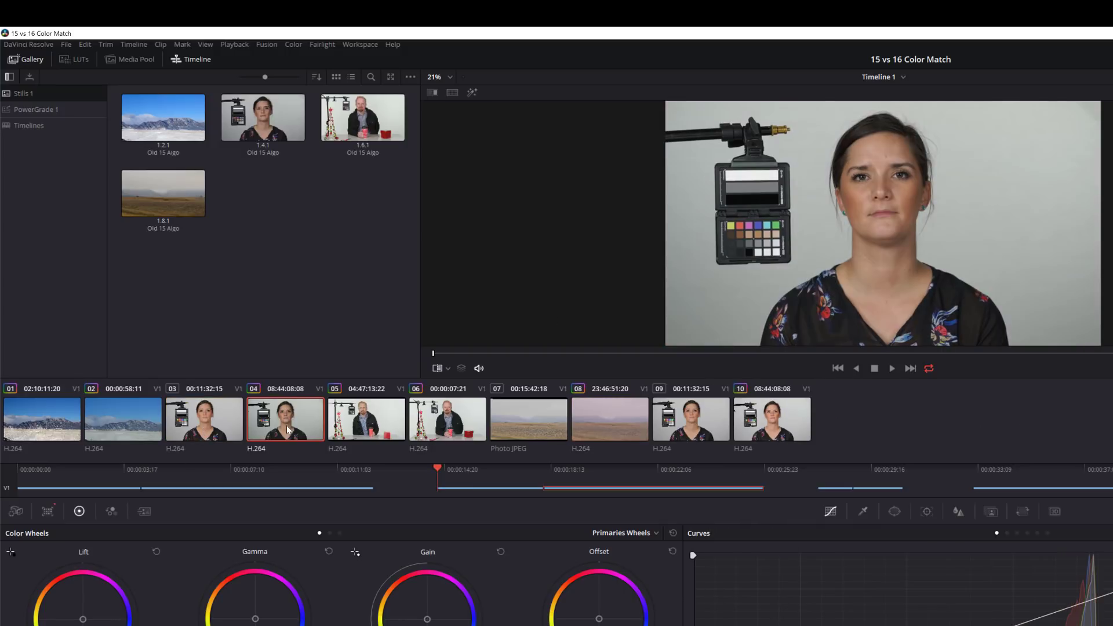
- Compare the woman's clips 03 and 04 back and forth
click(201, 421)
click(290, 421)
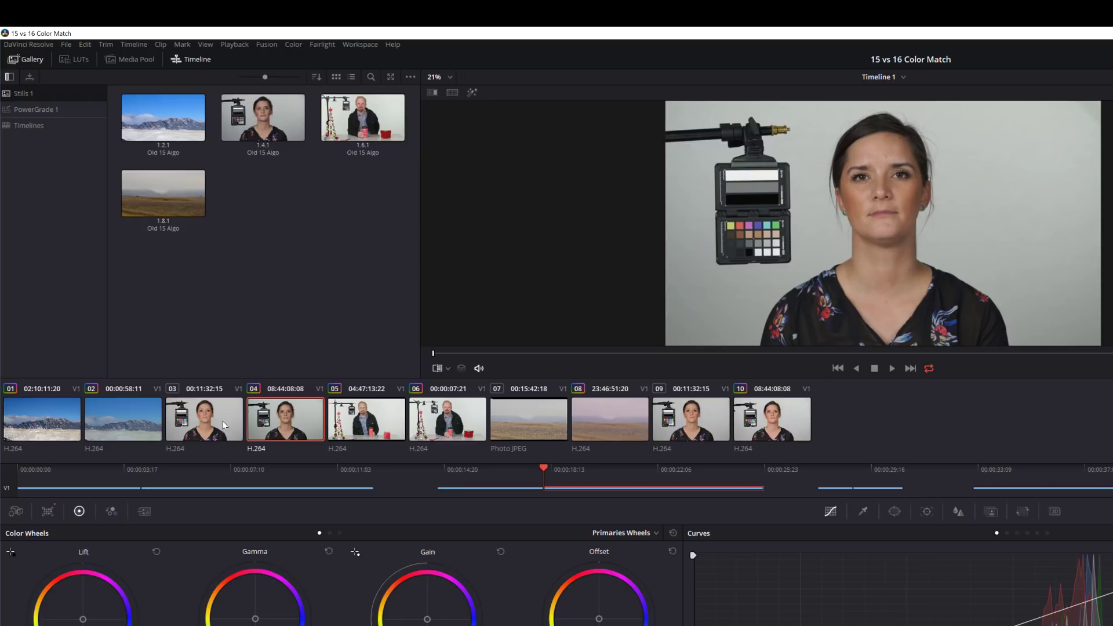
click(227, 425)
click(270, 430)
click(209, 424)
click(286, 436)
click(226, 432)
click(272, 430)
click(220, 428)
click(271, 430)
click(224, 427)
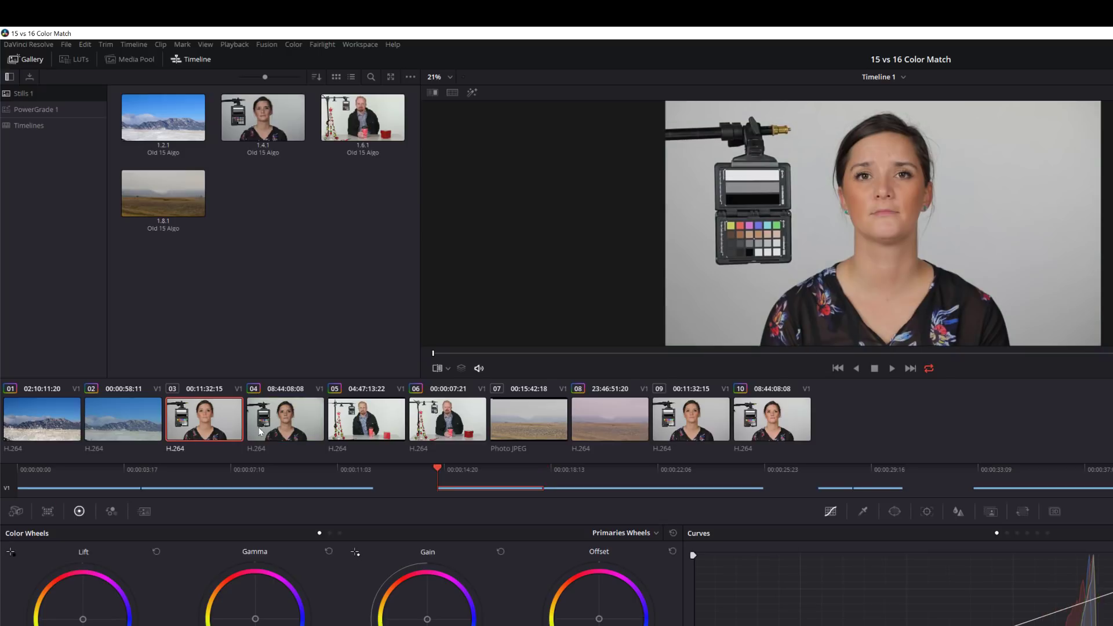
click(284, 425)
click(220, 427)
click(272, 429)
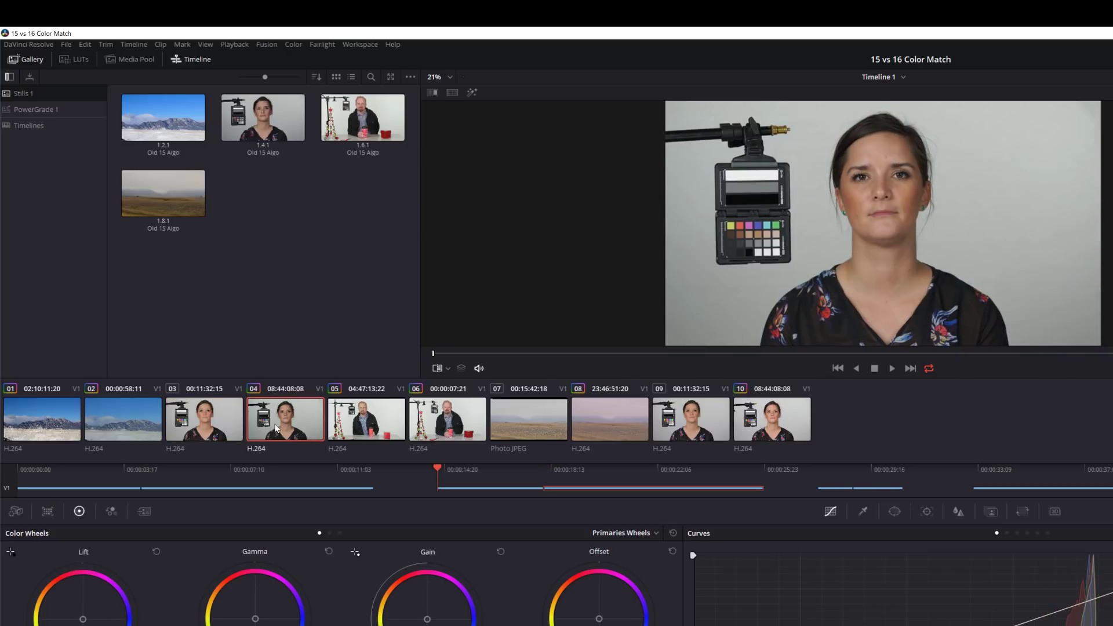
click(221, 420)
- Zoom the viewer and compare clips 09 and 10 back and forth
click(690, 422)
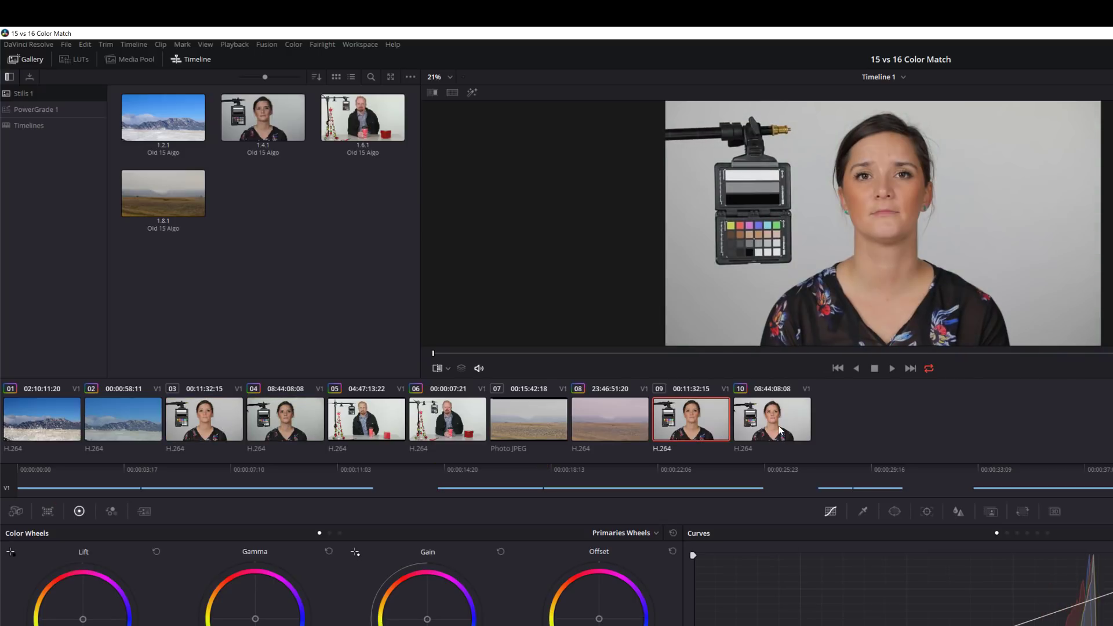
click(781, 430)
click(710, 431)
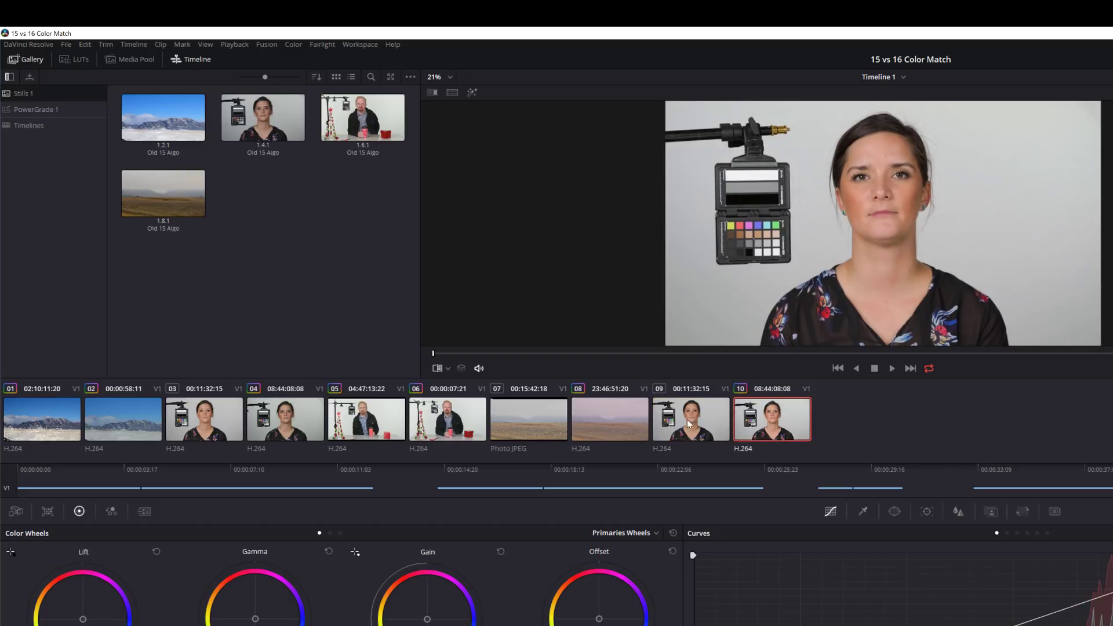
click(687, 419)
scroll(889, 217, up, 3)
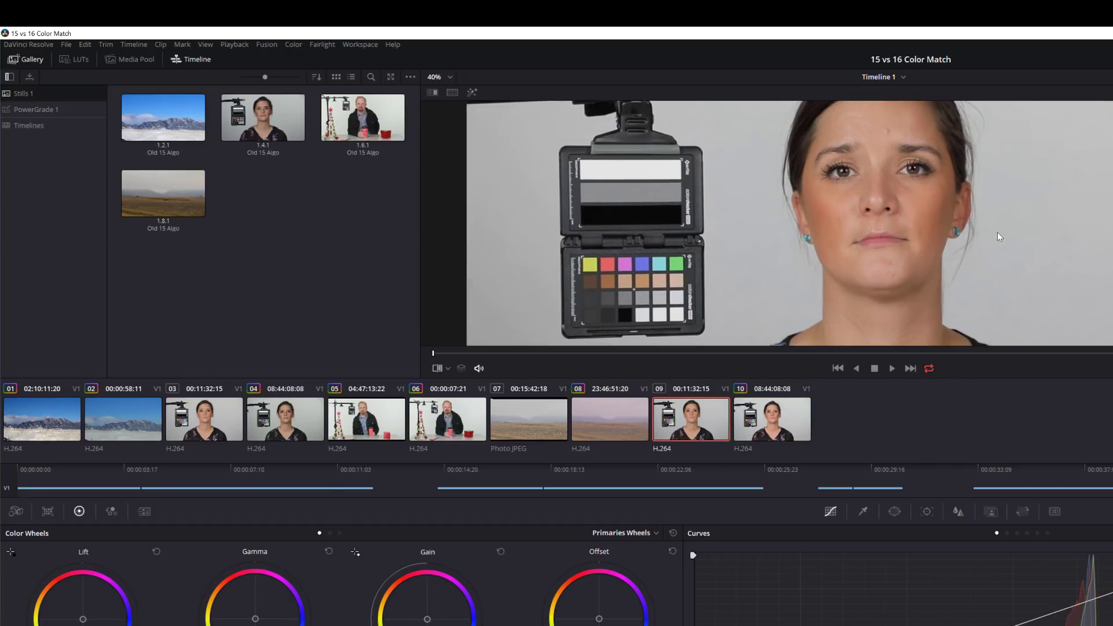
scroll(999, 236, up, 1)
click(735, 416)
click(690, 418)
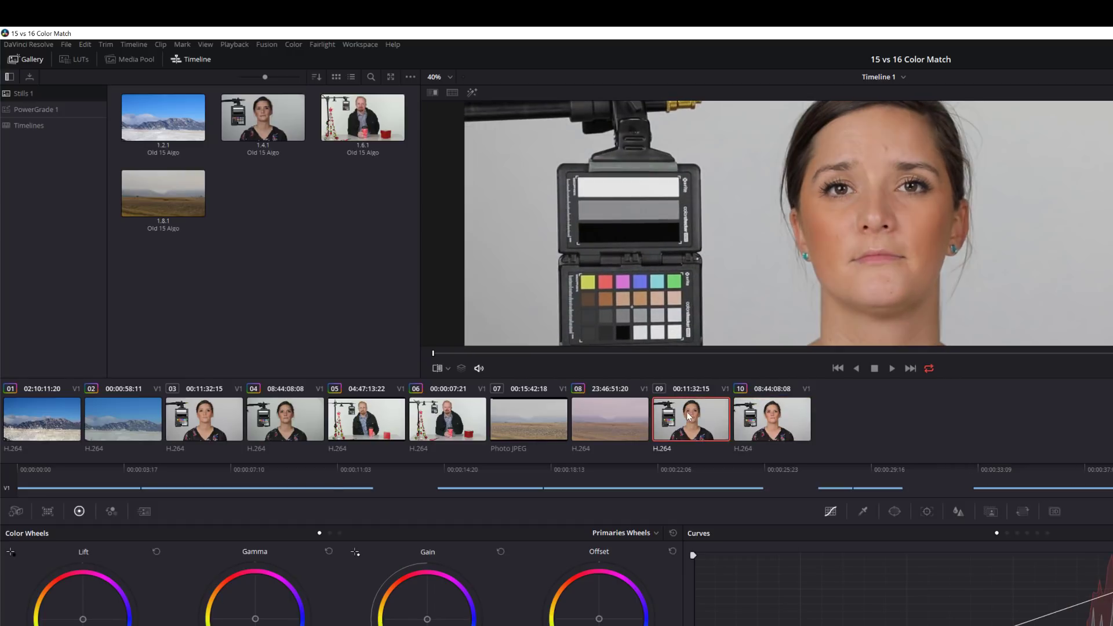
click(778, 419)
click(711, 419)
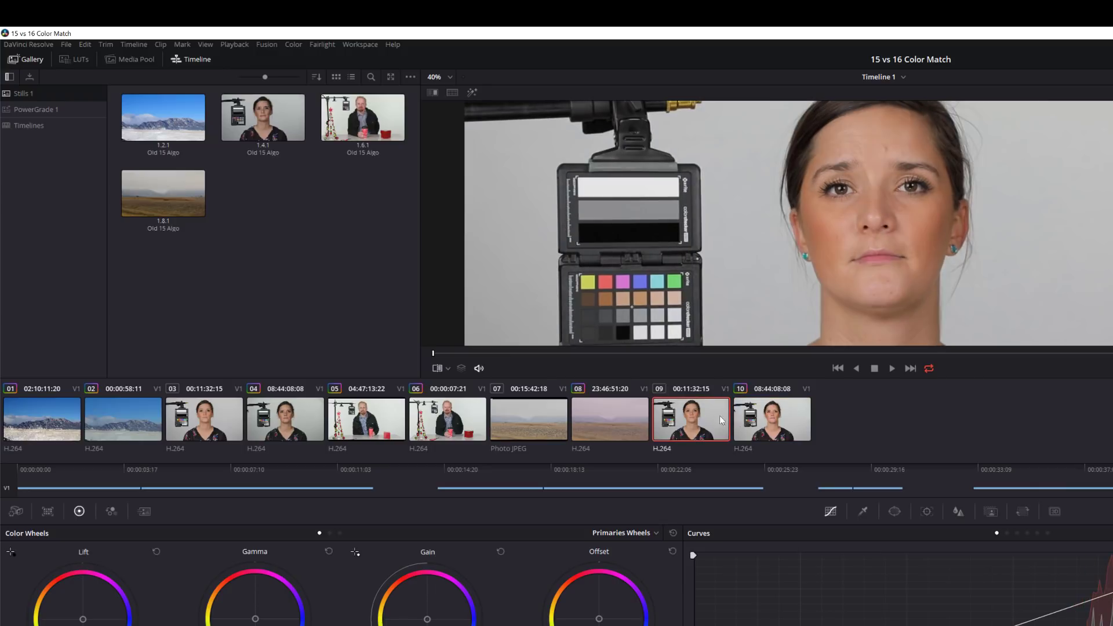
click(767, 419)
click(681, 422)
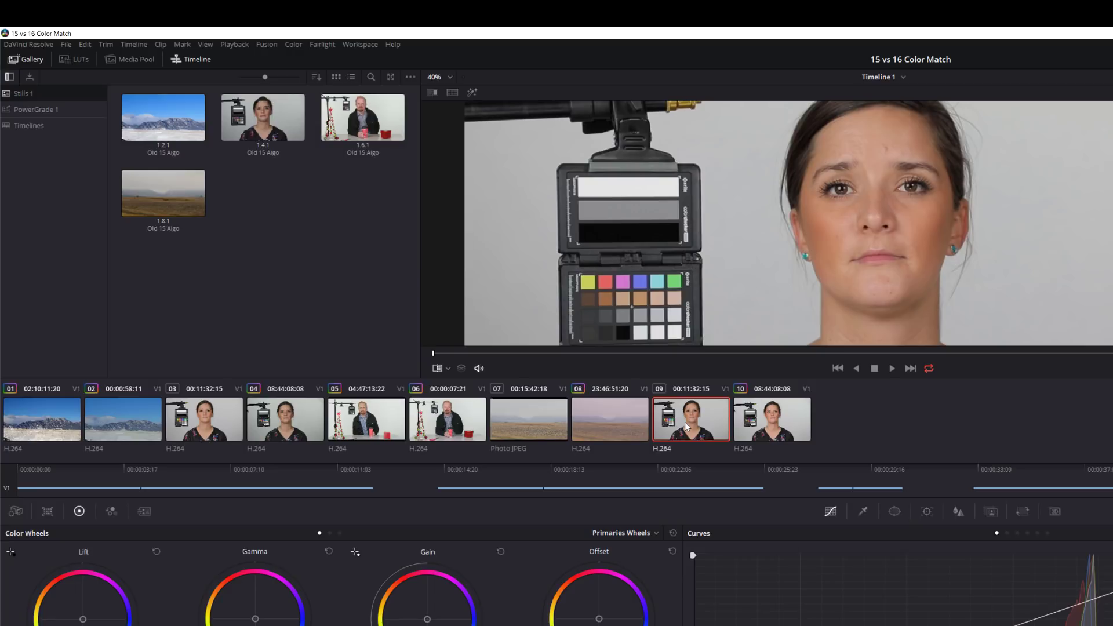
click(778, 428)
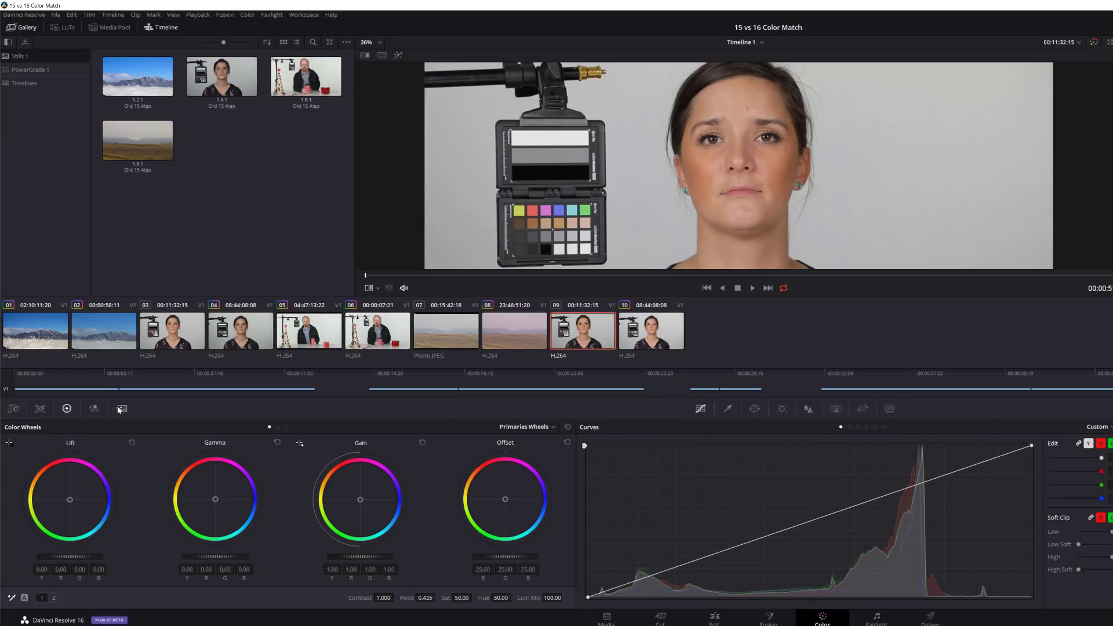
- Set the Color Match chart type to X-Rite ColorChecker Passport Video
click(40, 409)
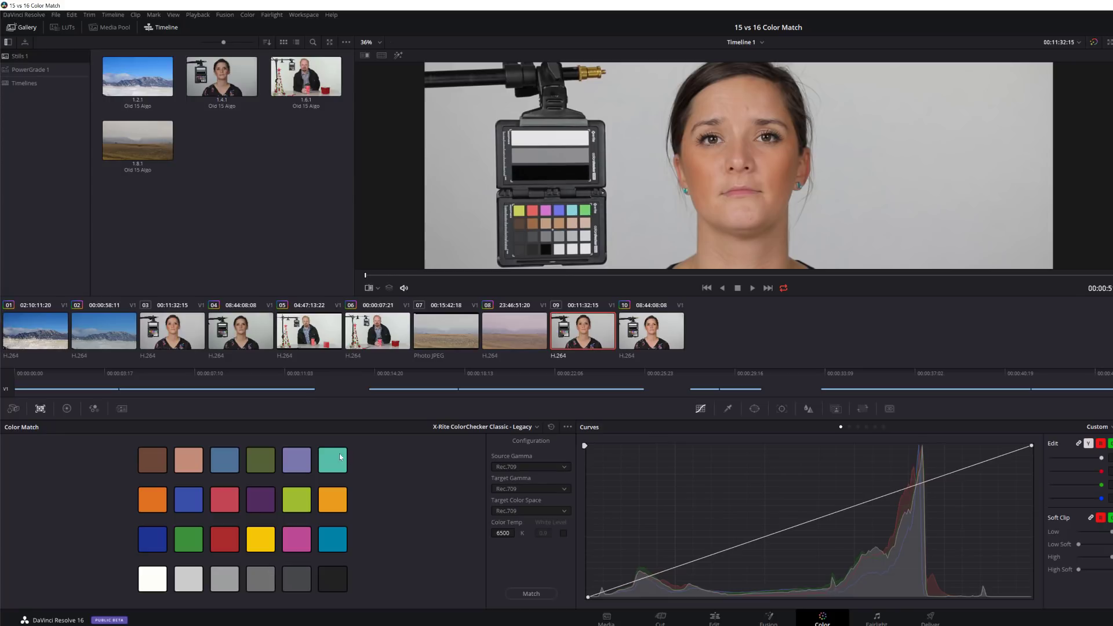
click(458, 428)
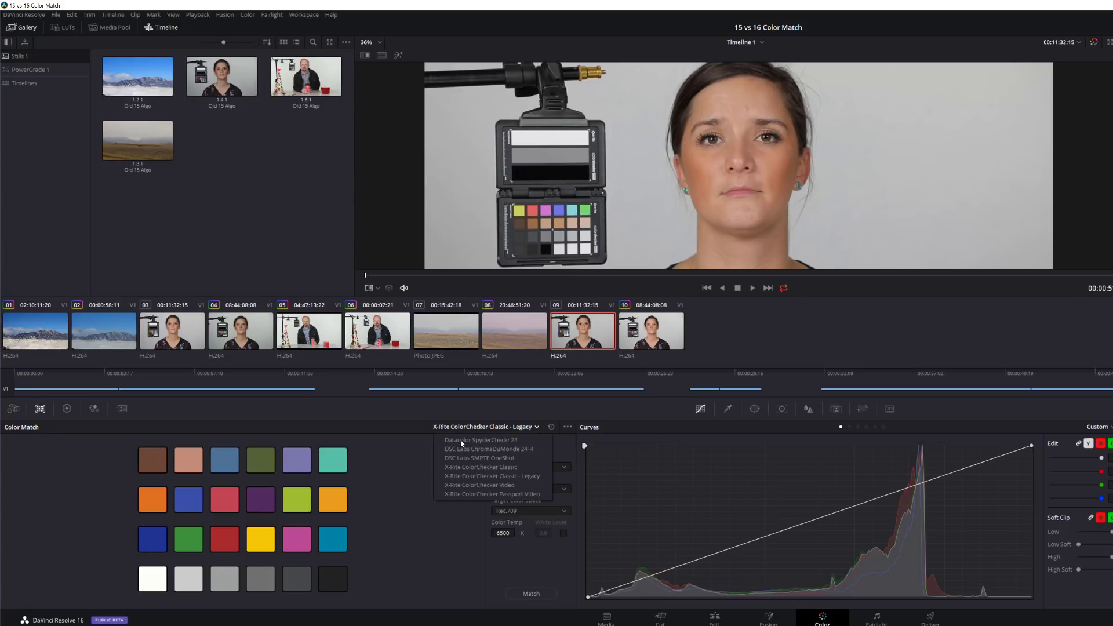
click(486, 494)
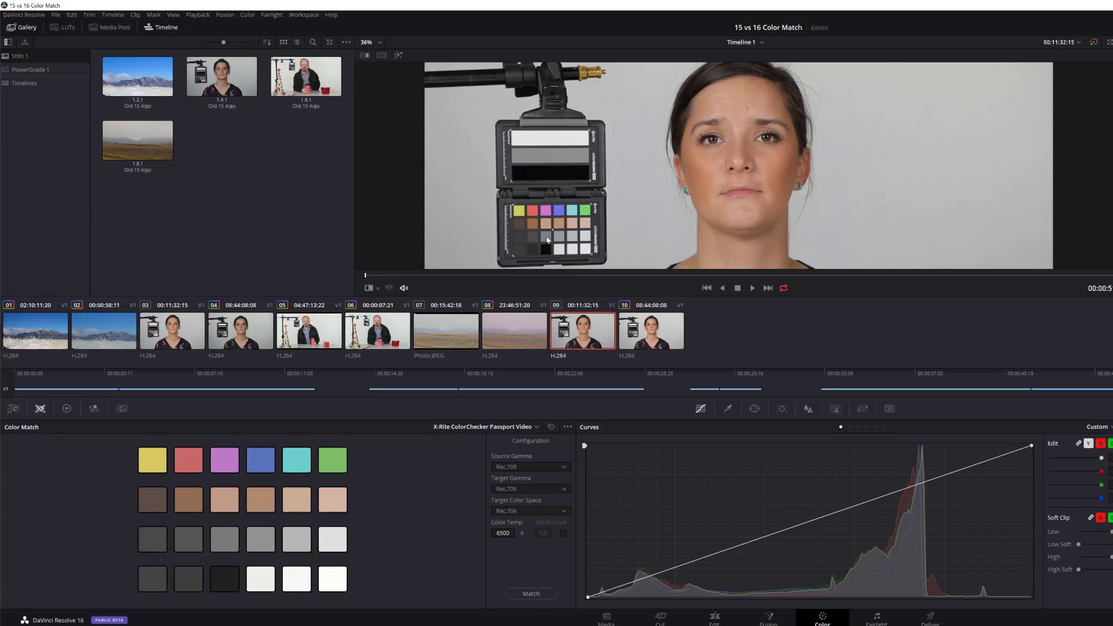
- Preview the Color Chart viewer overlay, then set the overlay back to Off
click(378, 288)
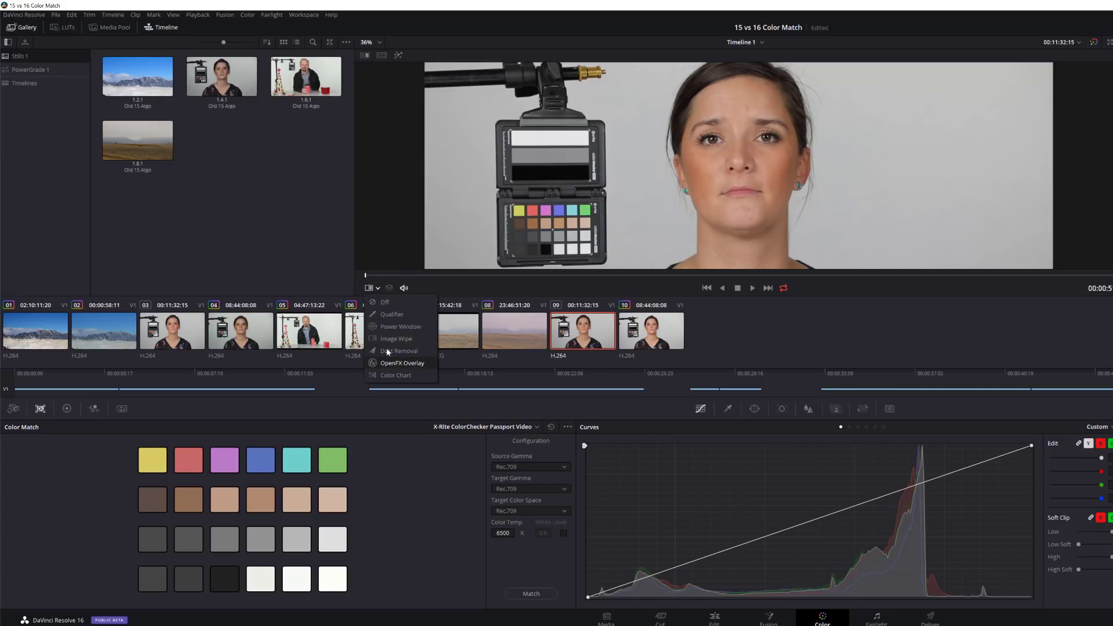
click(397, 375)
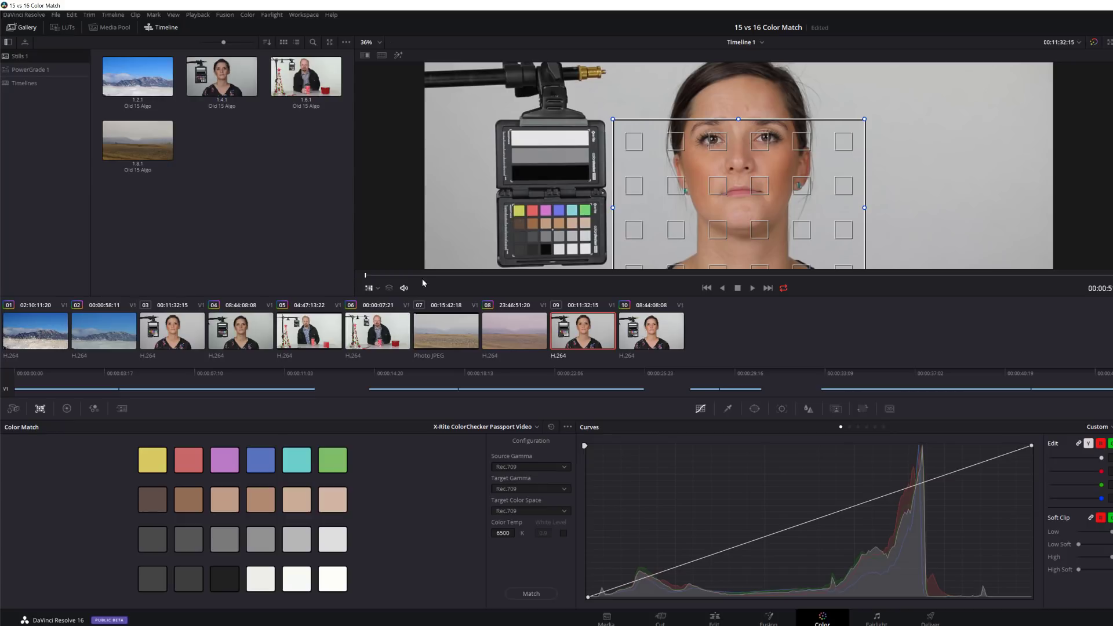
click(376, 289)
click(375, 299)
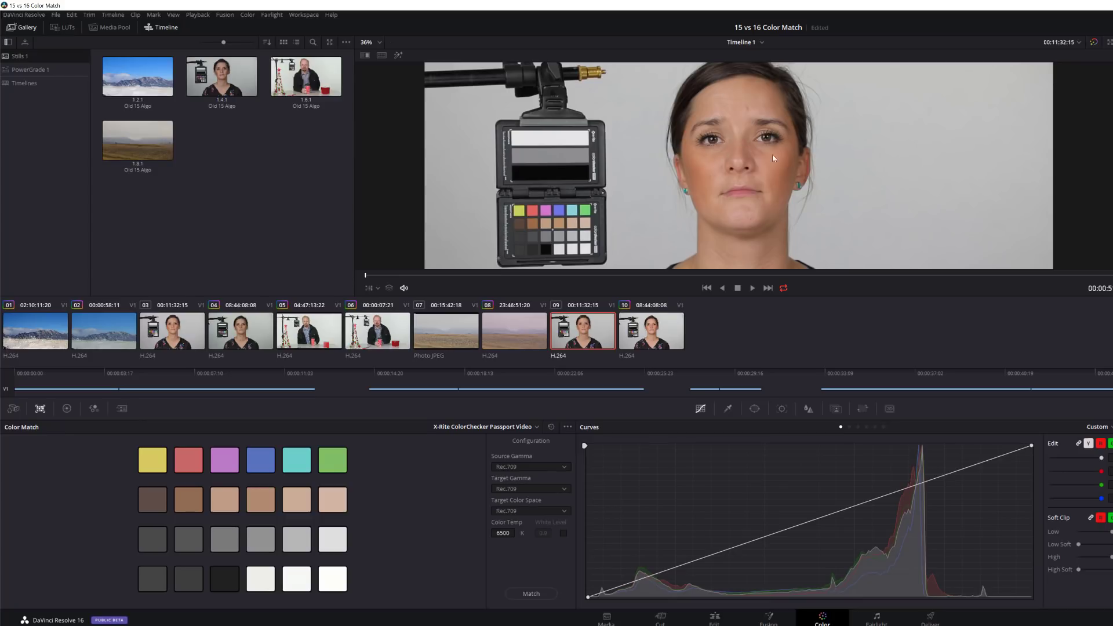
- Show clip 10, adjust the viewer zoom, and compare it briefly with clip 09
click(660, 331)
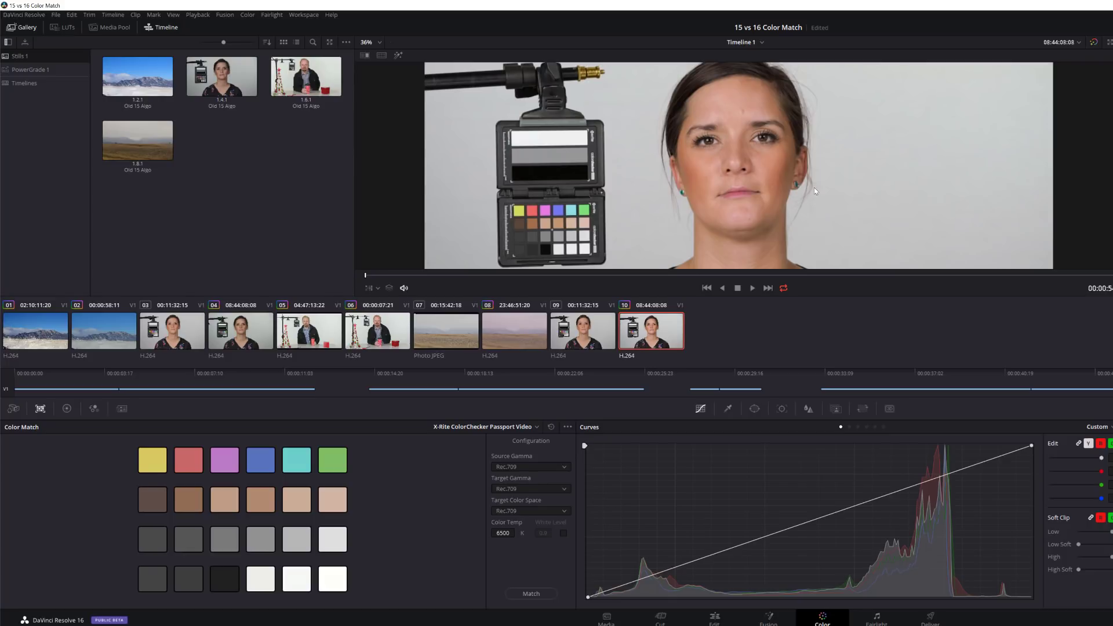
scroll(842, 177, down, 1)
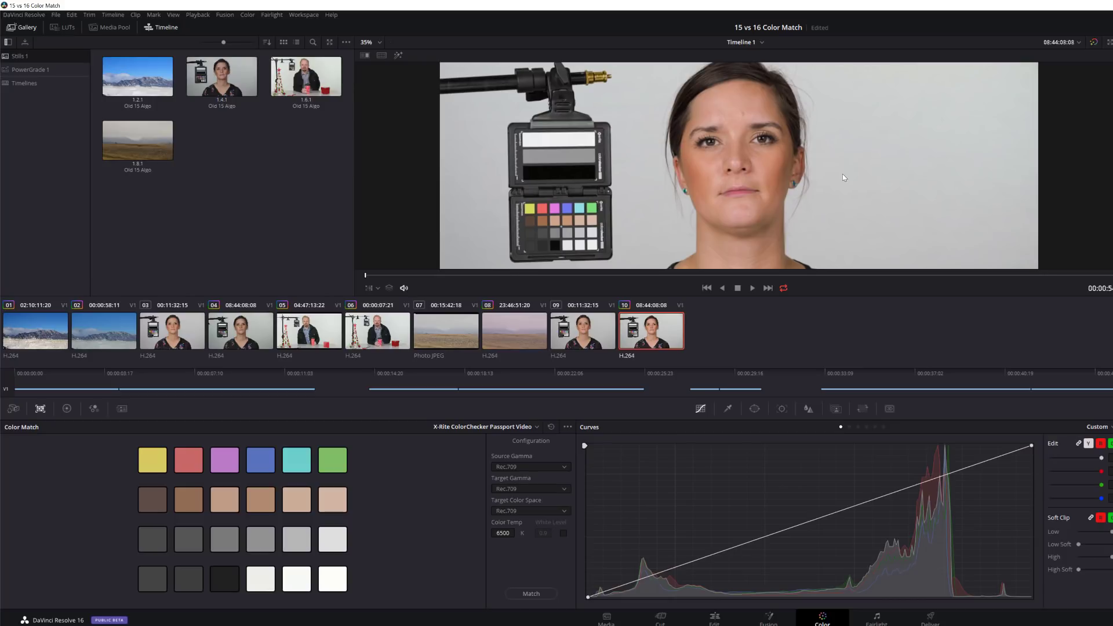
click(576, 346)
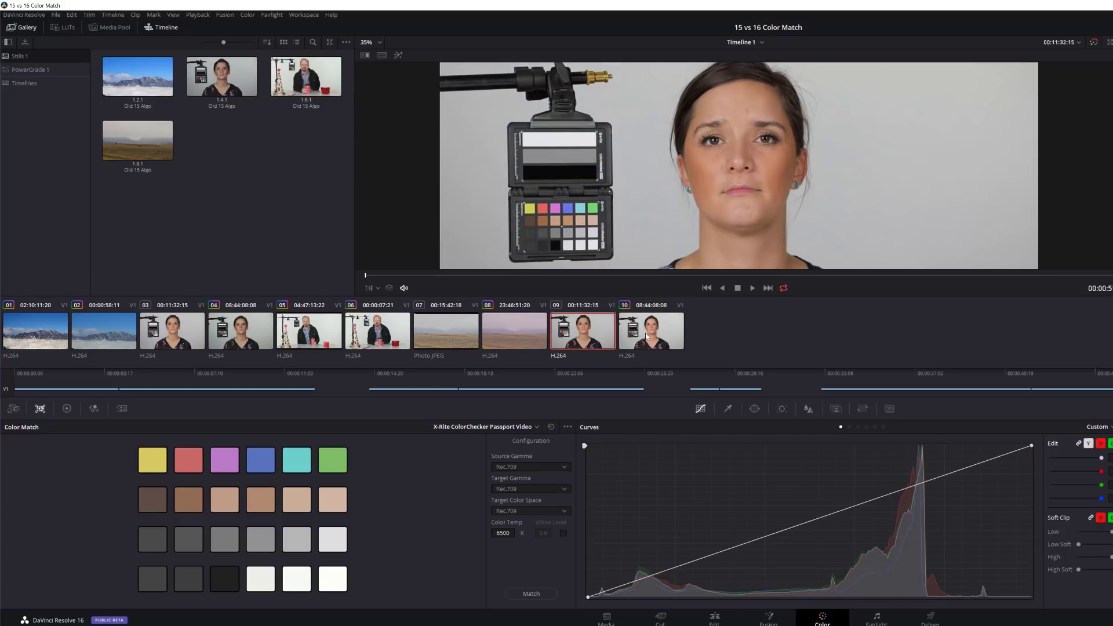
click(645, 333)
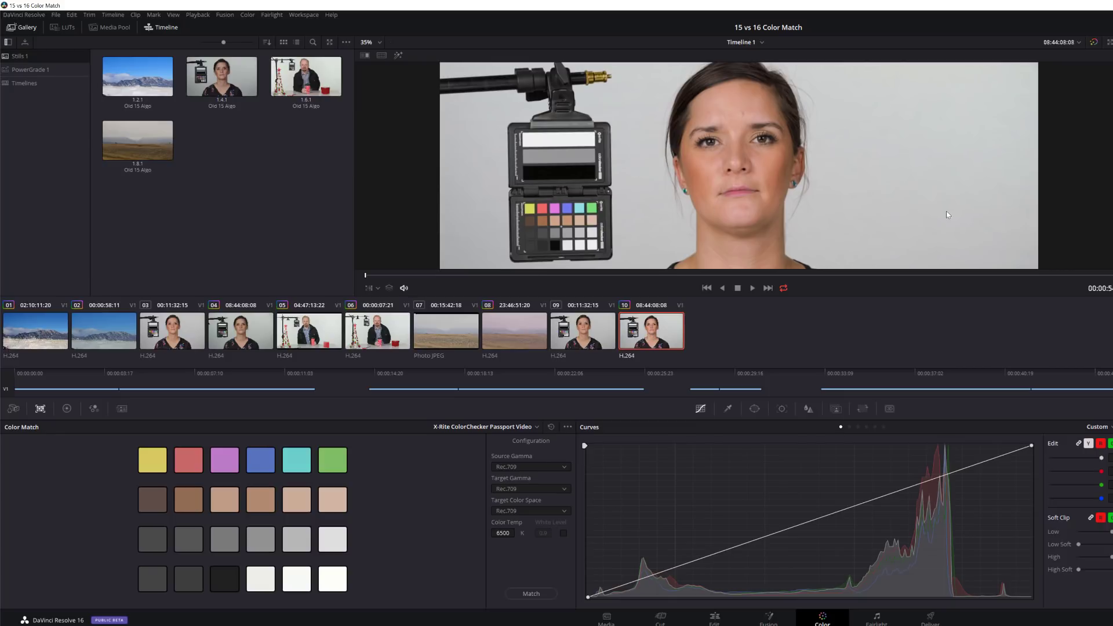